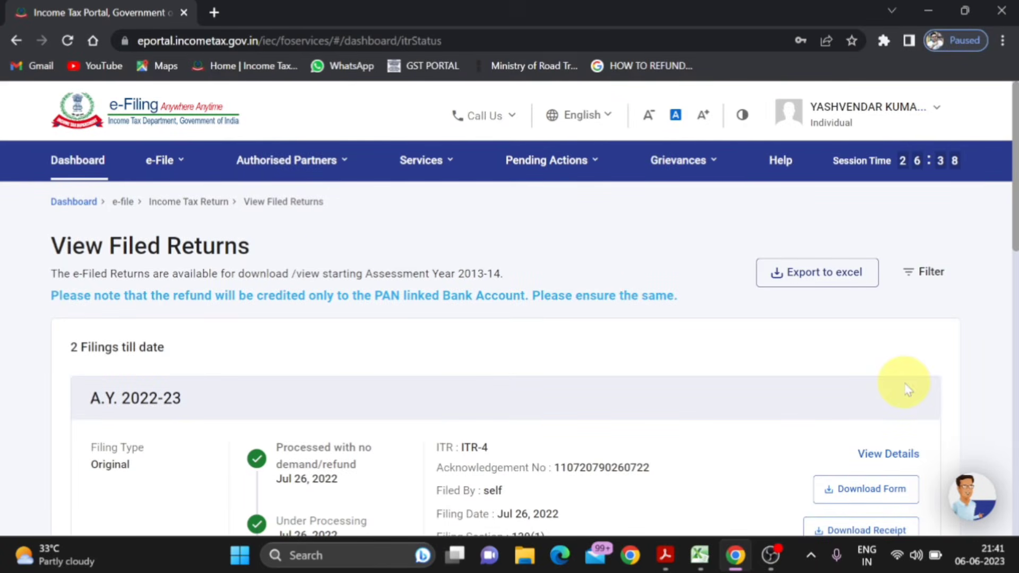
- Review the A.Y. 2022-23 filing details and download options on the View Filed Returns page
left_click(158, 167)
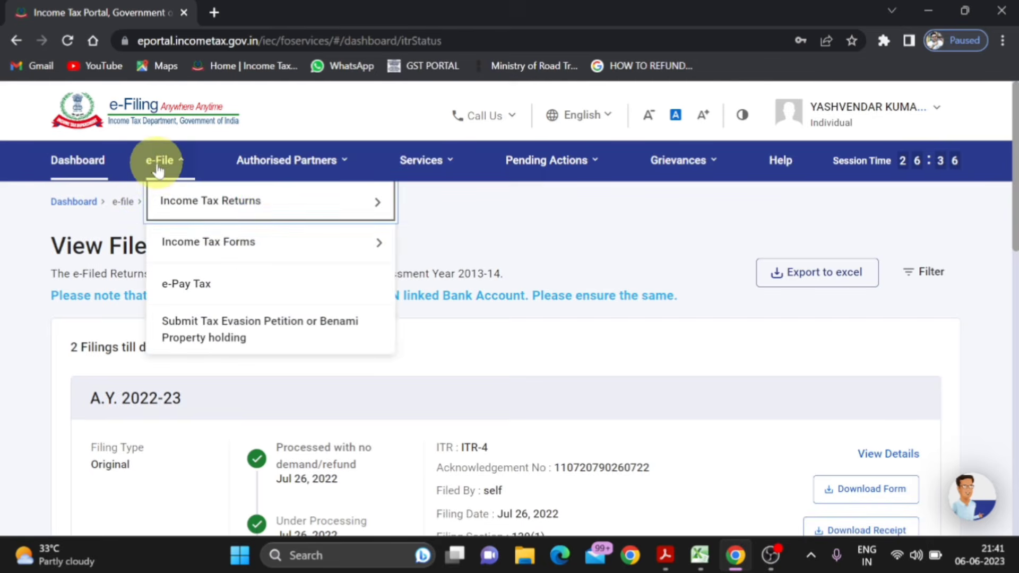
mouse_move(170, 197)
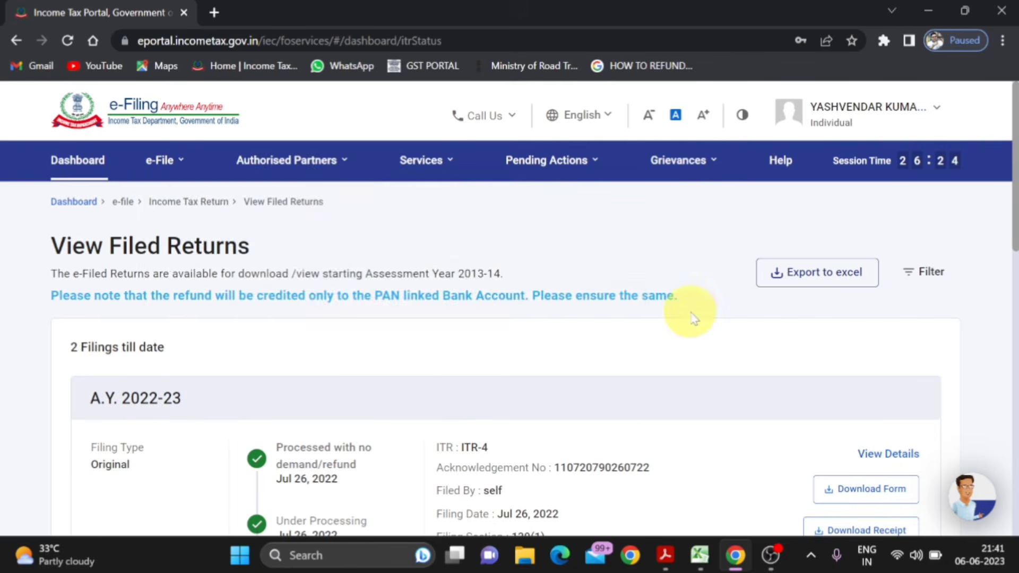
scroll(693, 318, "down", 2)
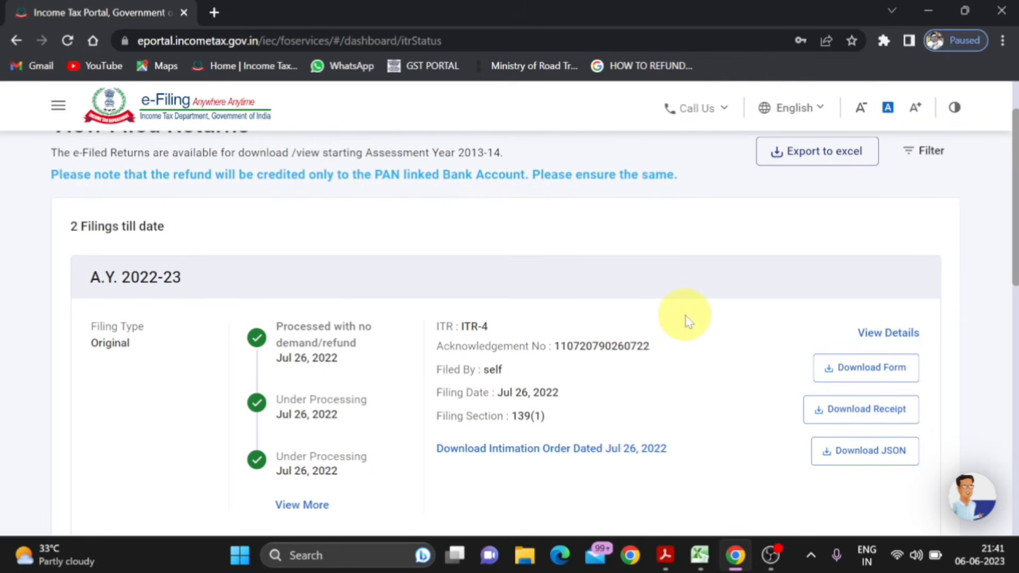
scroll(685, 316, "down", 1)
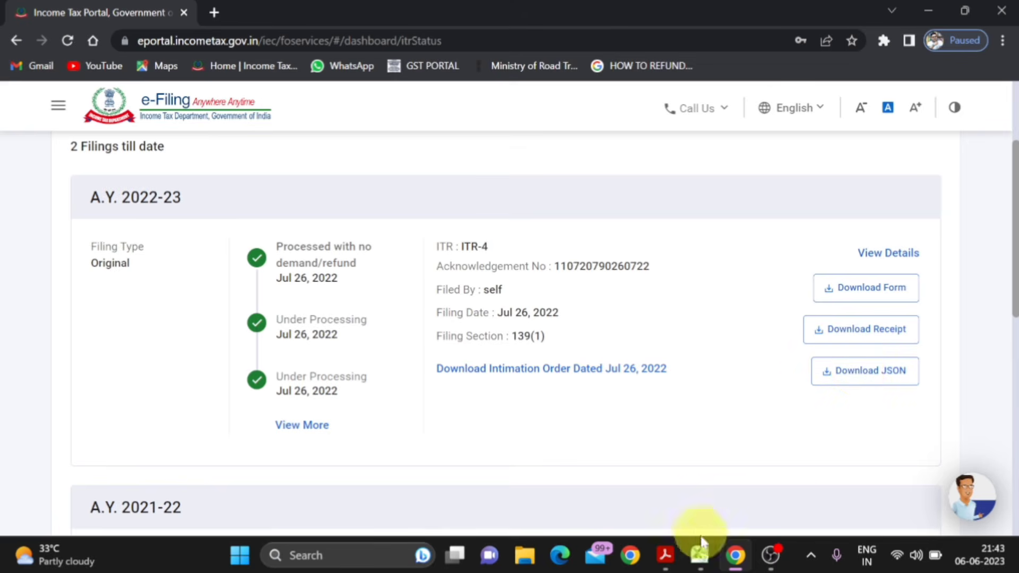
- Switch to the Excel income computation sheet and examine its whole layout, with a brief look at ITR FORM.pdf
mouse_move(699, 552)
left_click(691, 502)
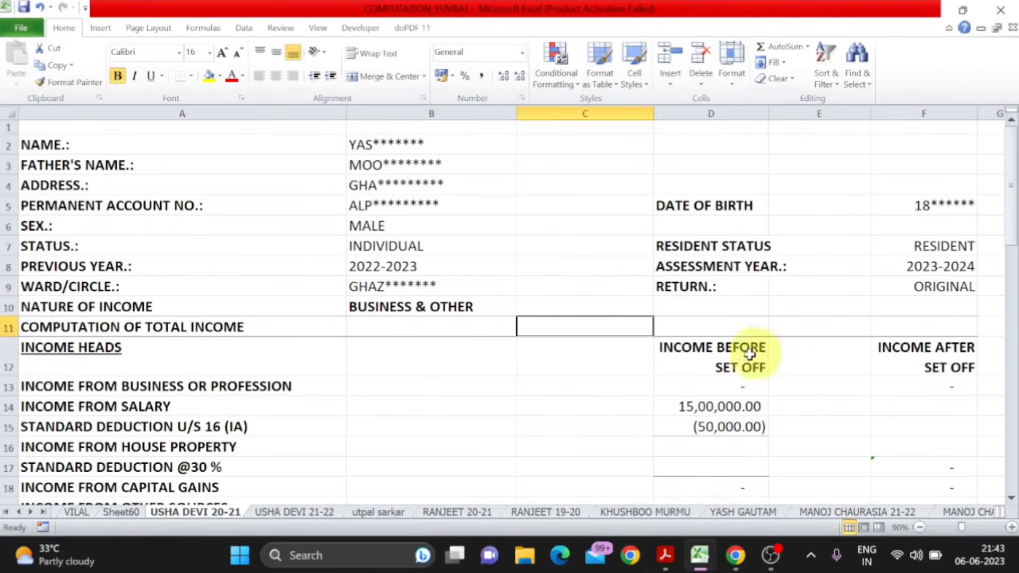
scroll(610, 314, "down", 8)
scroll(610, 314, "down", 3)
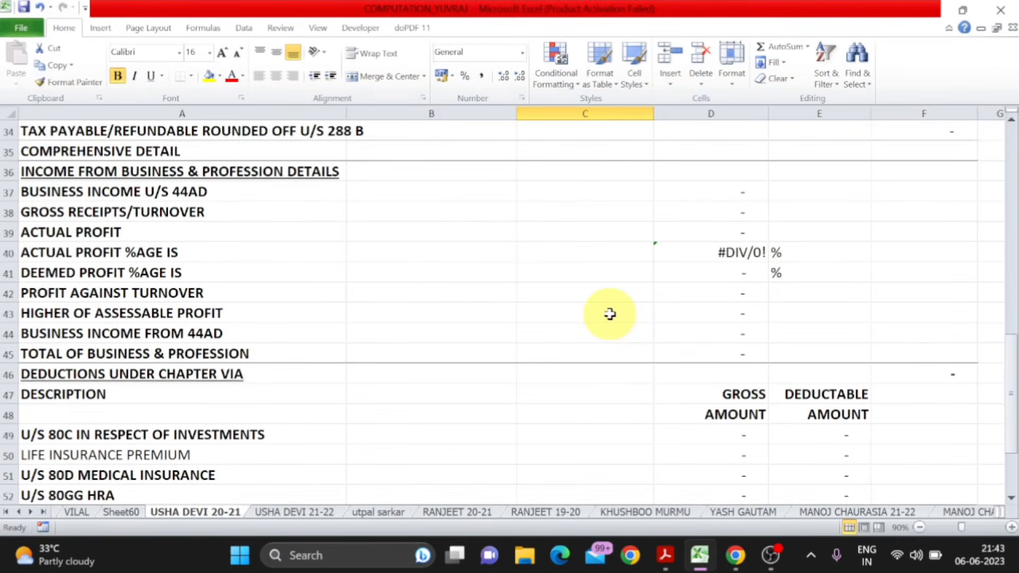
scroll(610, 314, "down", 3)
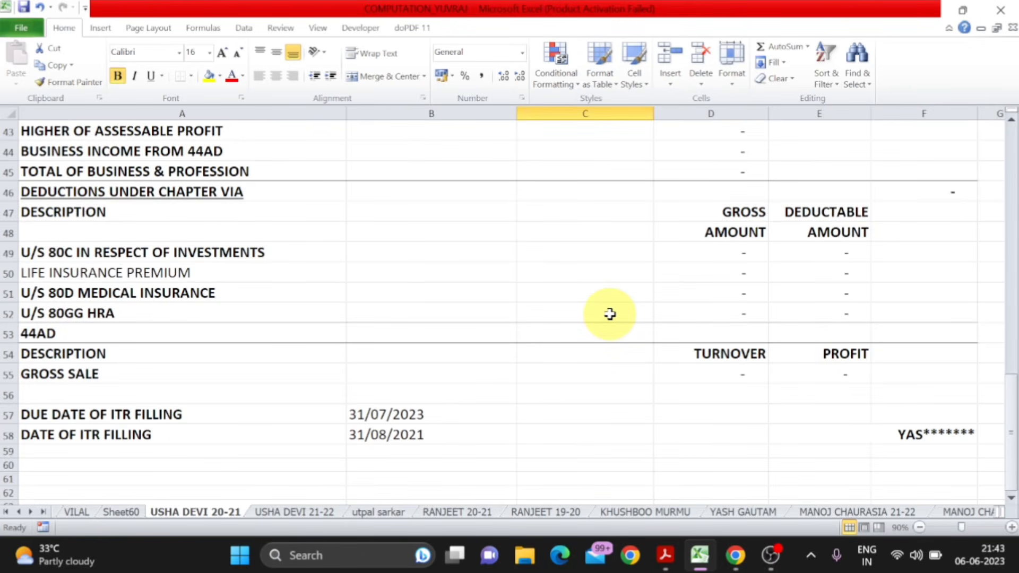
scroll(610, 314, "up", 10)
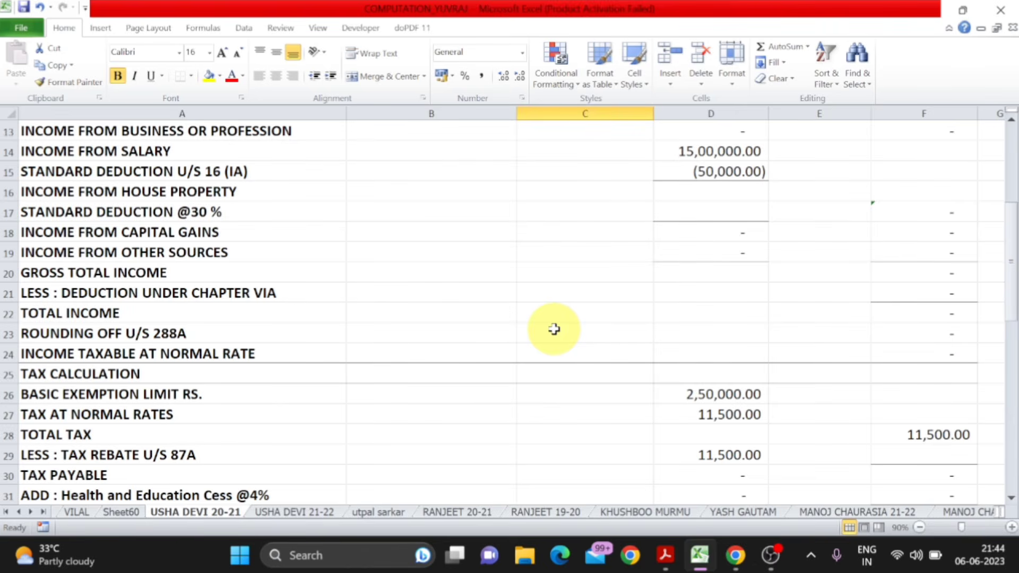
scroll(553, 329, "up", 4)
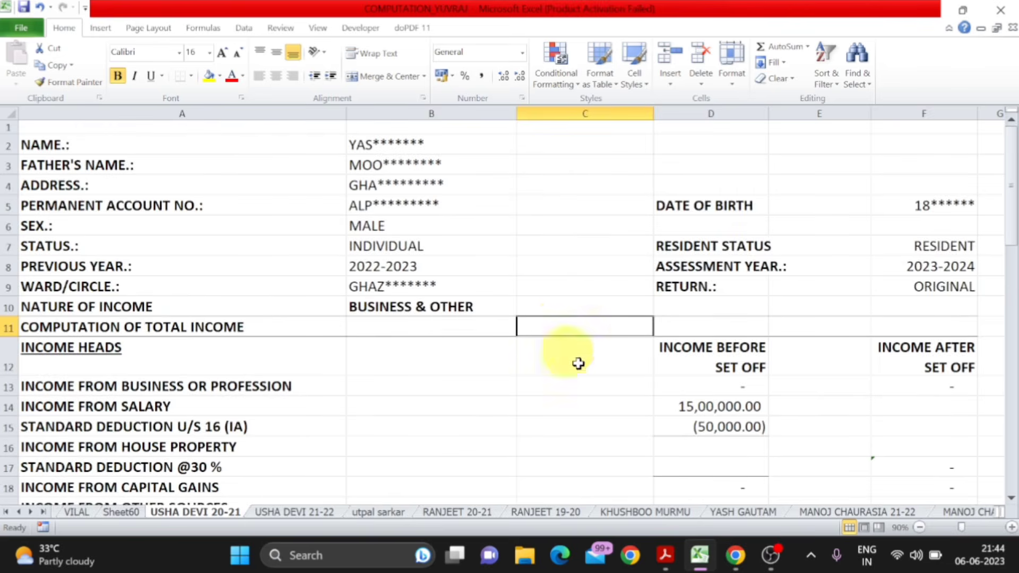
left_click(665, 555)
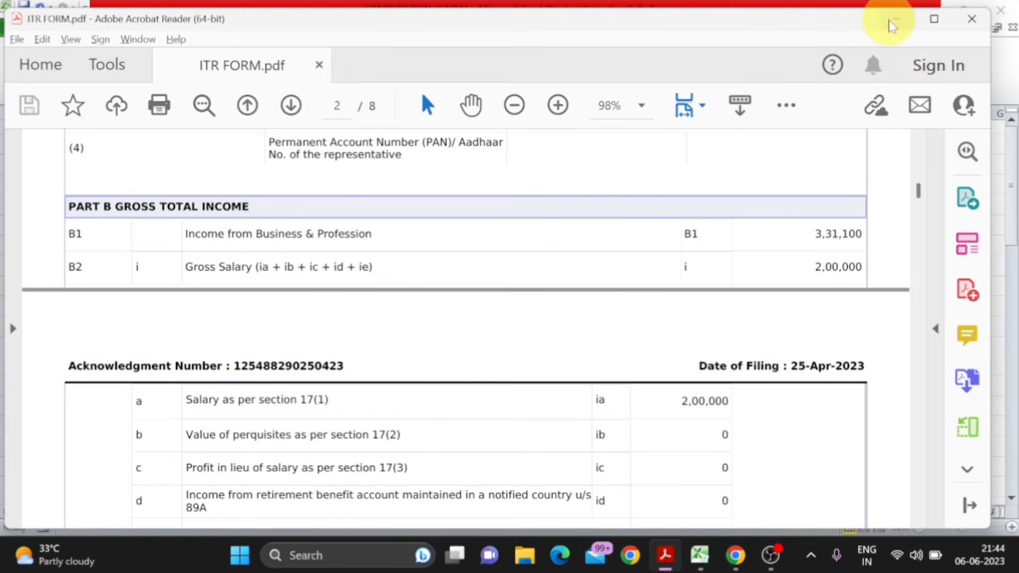
left_click(896, 19)
- Go through the taxpayer detail rows in the computation sheet, from name and father's name down to previous year and ward/circle
left_click(274, 153)
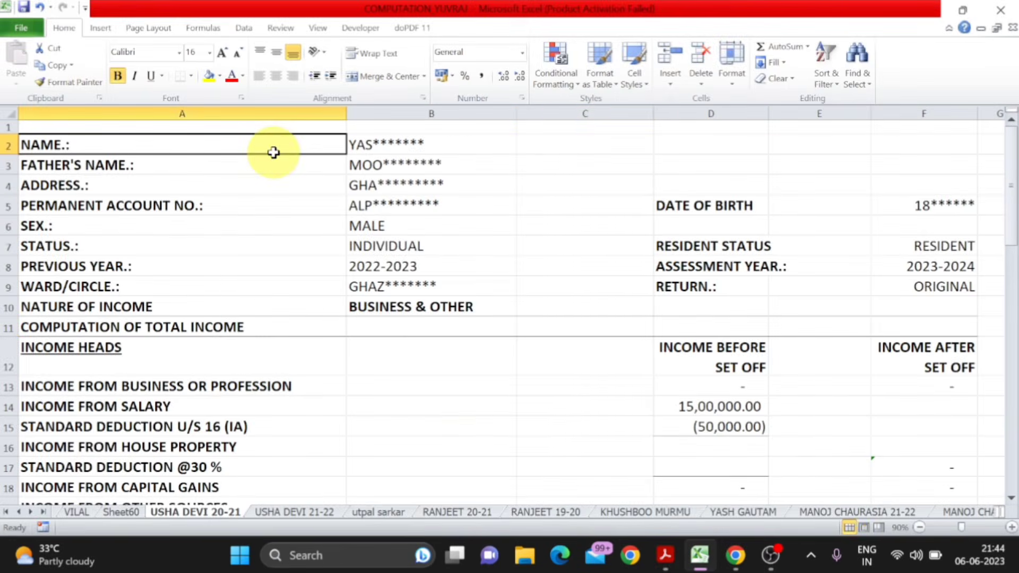
left_click(416, 143)
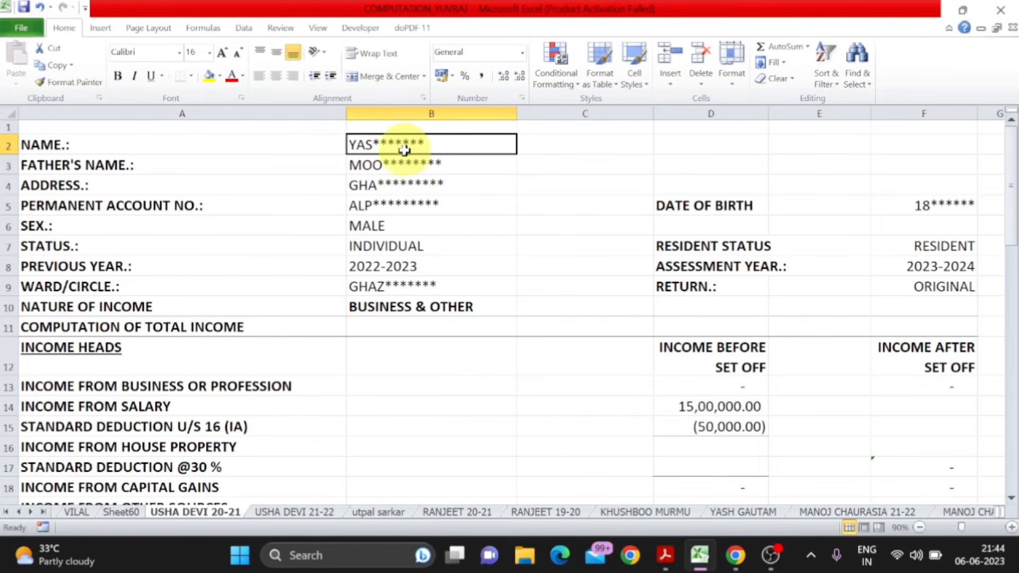
left_click(263, 167)
left_click(378, 165)
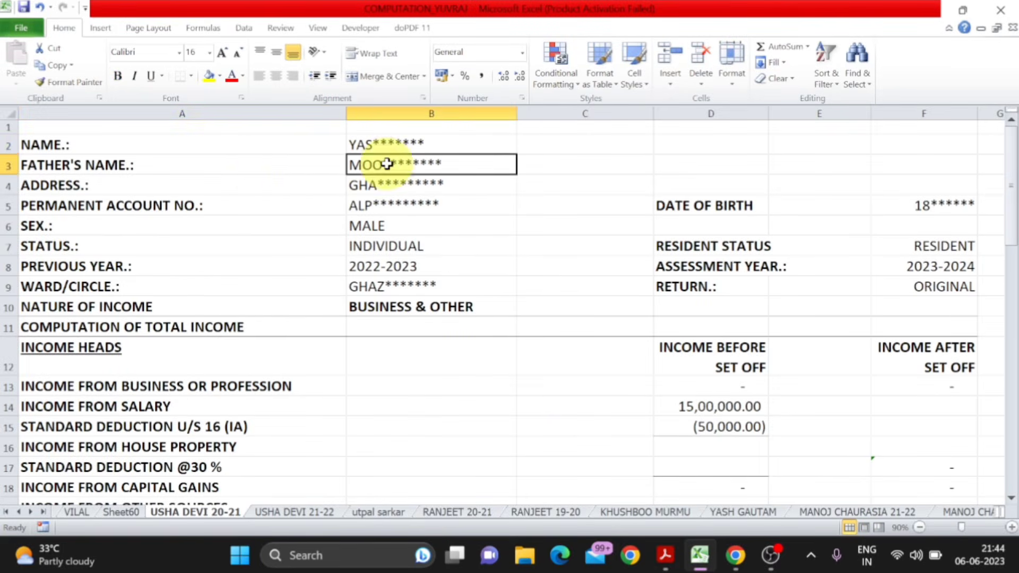
left_click(256, 182)
left_click(358, 183)
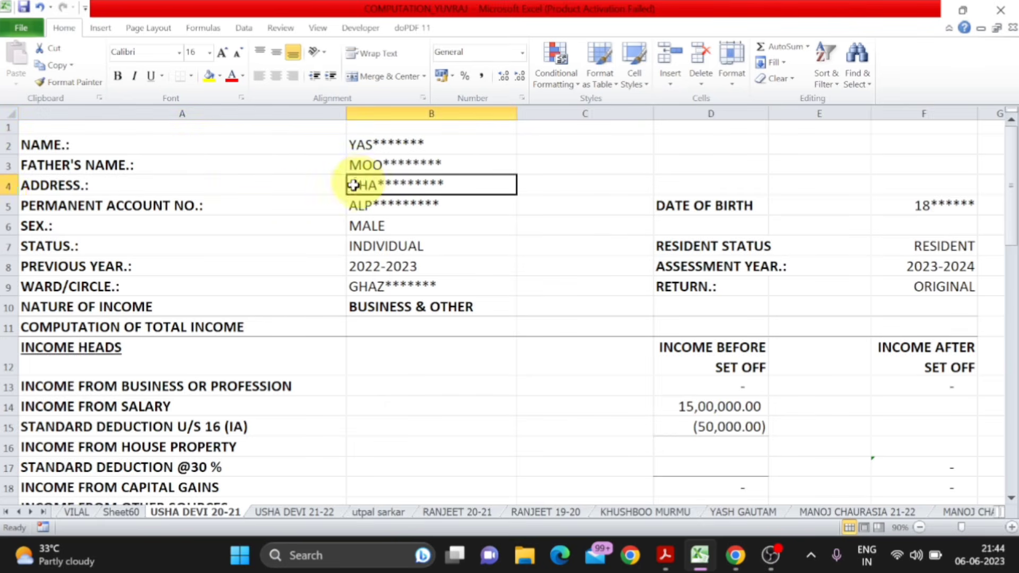
left_click(253, 207)
left_click(364, 207)
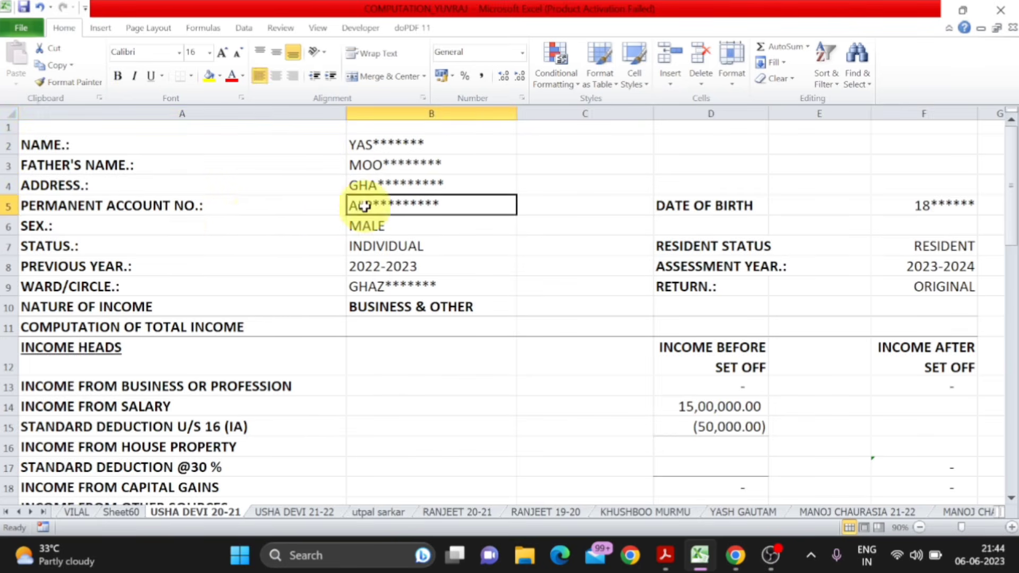
left_click(234, 228)
left_click(422, 226)
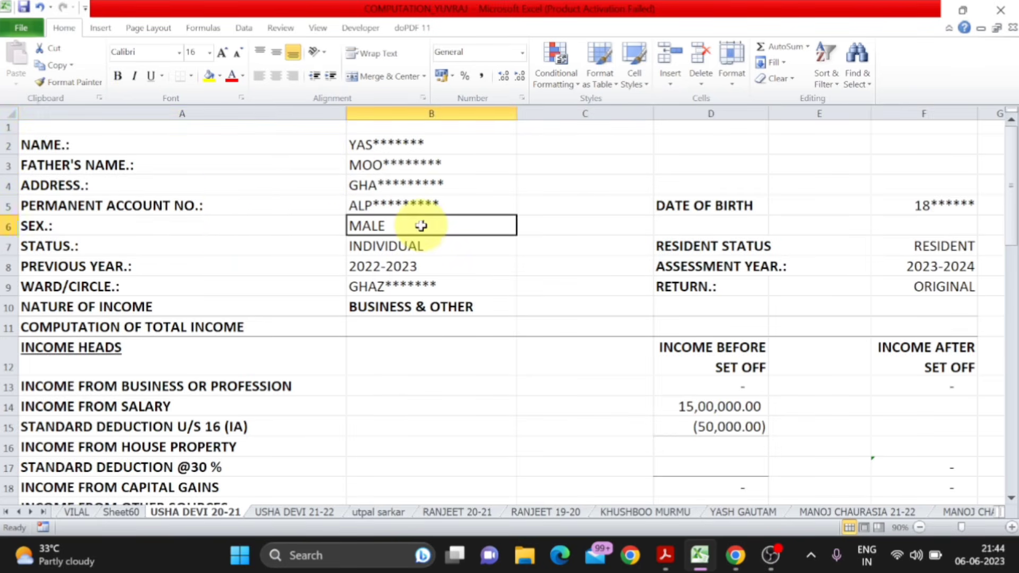
left_click(255, 248)
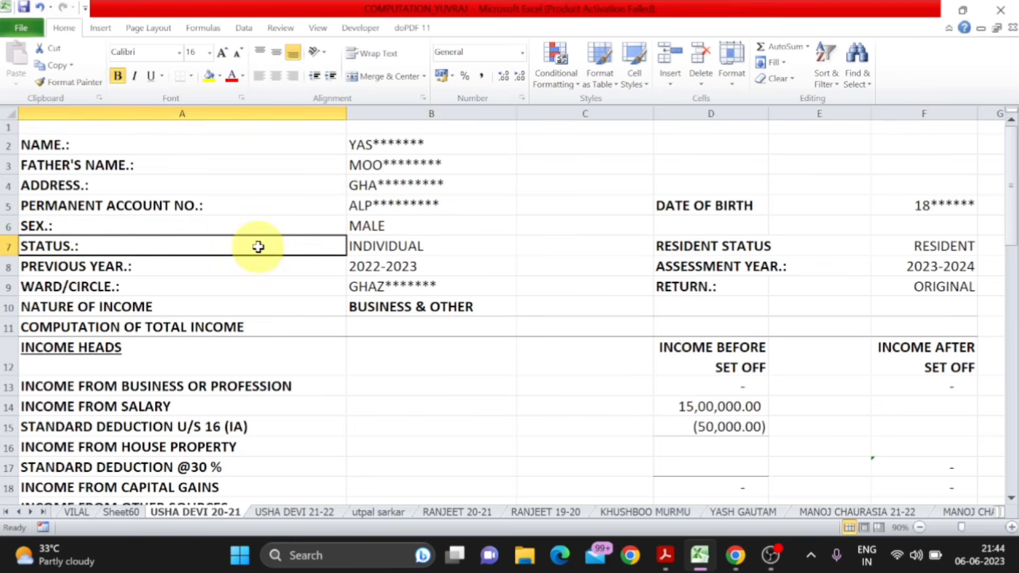
left_click(388, 247)
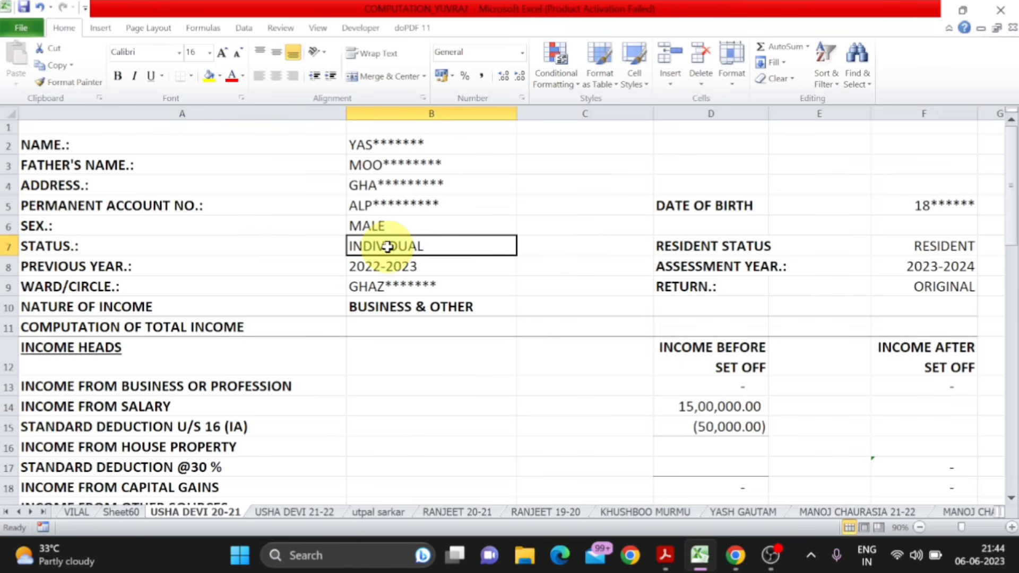
left_click(211, 268)
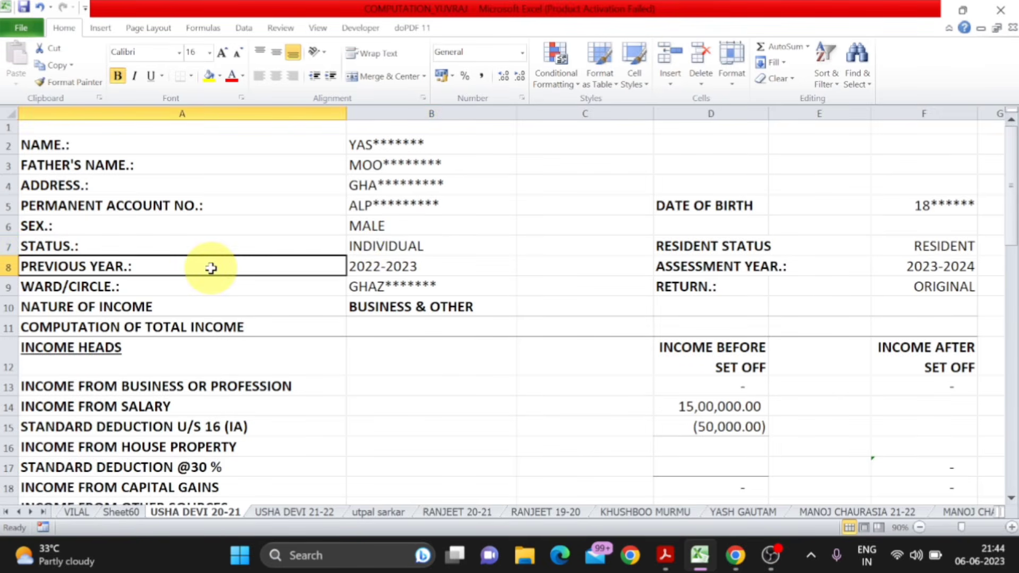
left_click(382, 271)
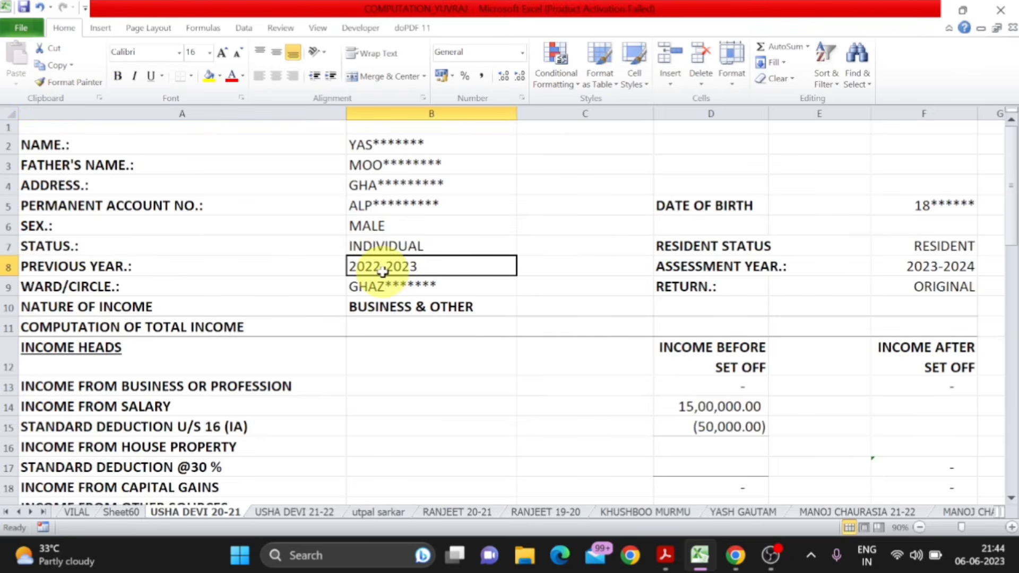
left_click(234, 289)
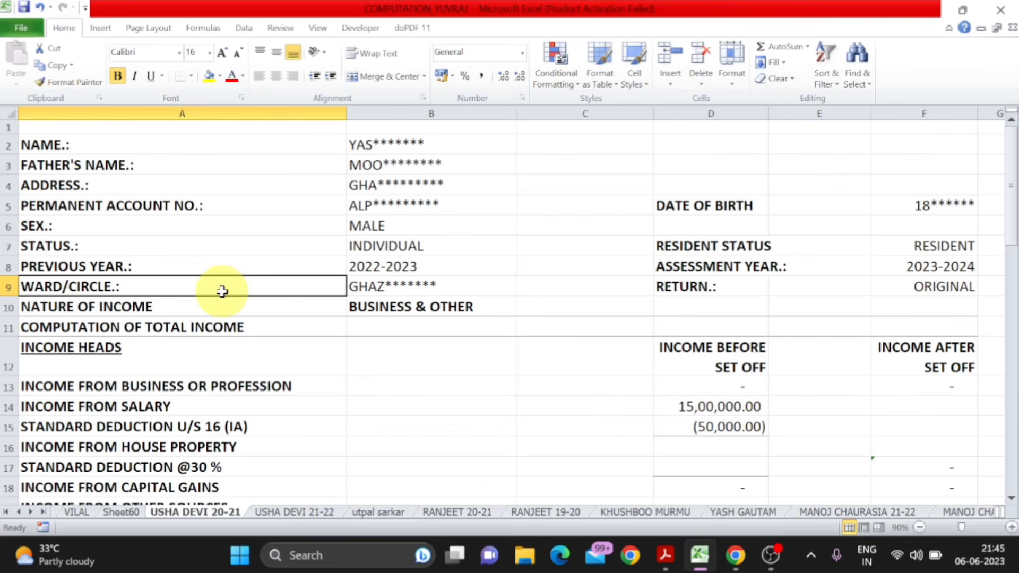
- Change the nature of income entry to BUSINESS & SALARY
left_click(207, 305)
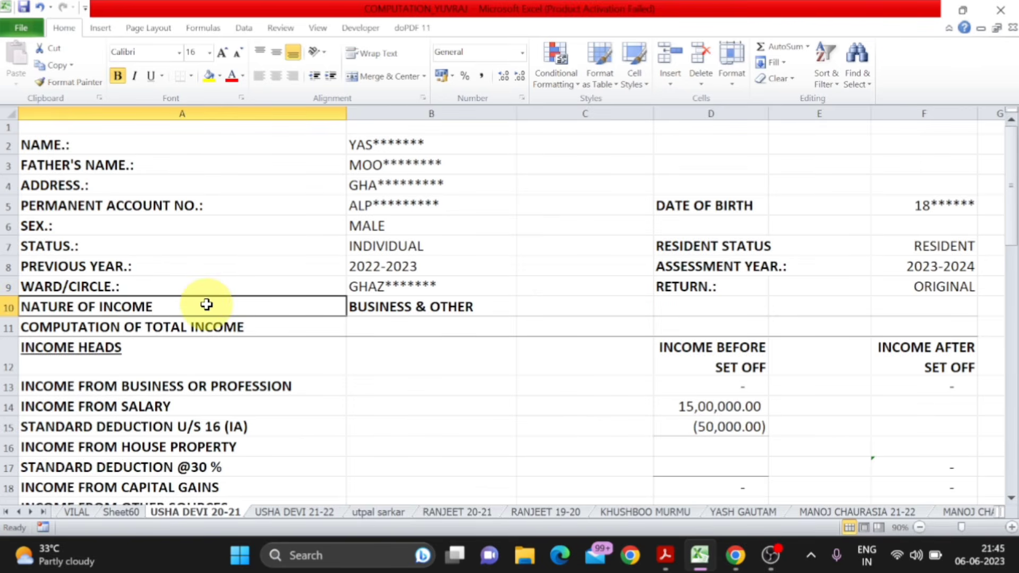
left_click(396, 305)
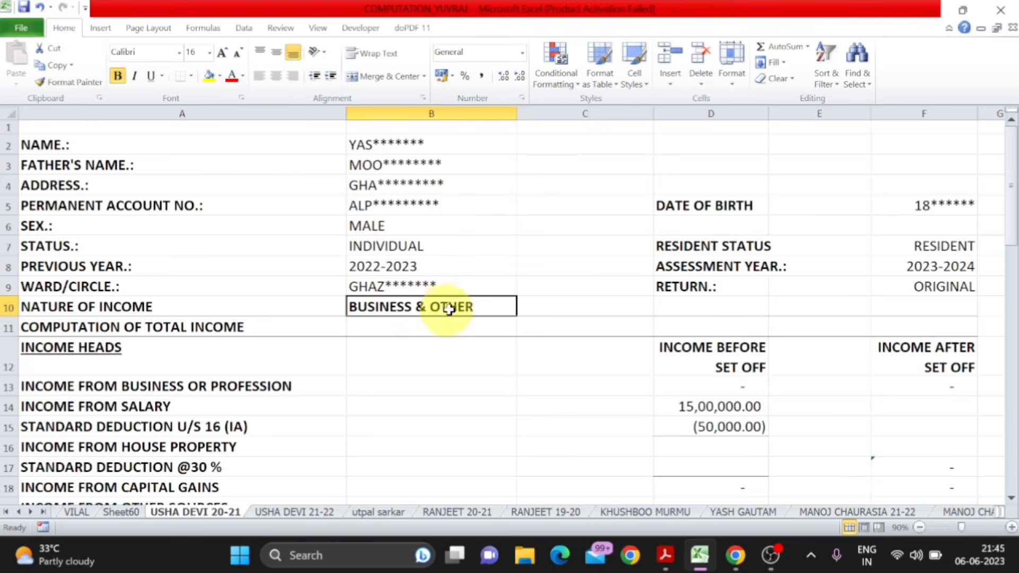
double_click(483, 307)
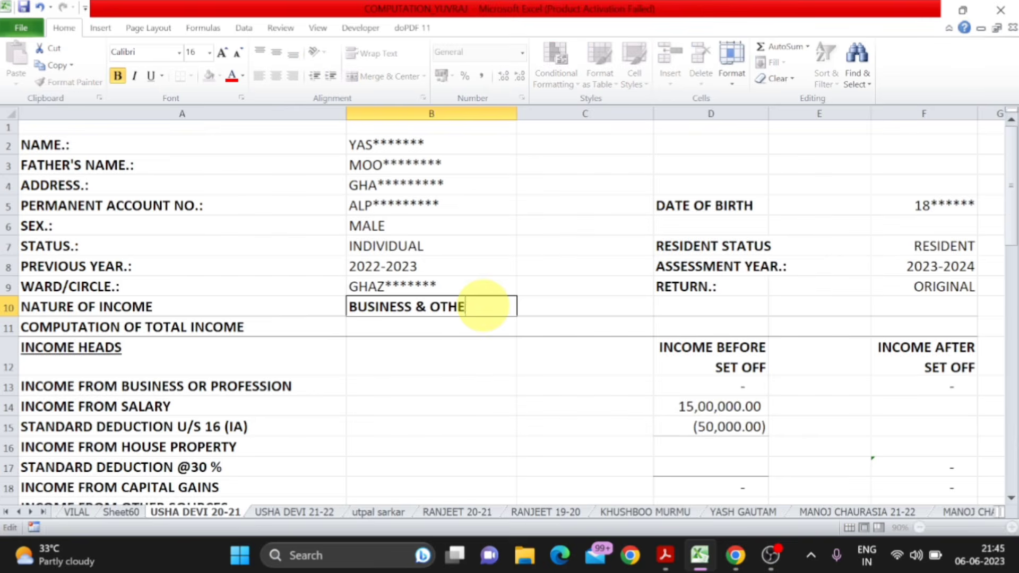
key("BackSpace")
key("BackSpace")
key("BackSpace")
type("SALARY")
key("Return")
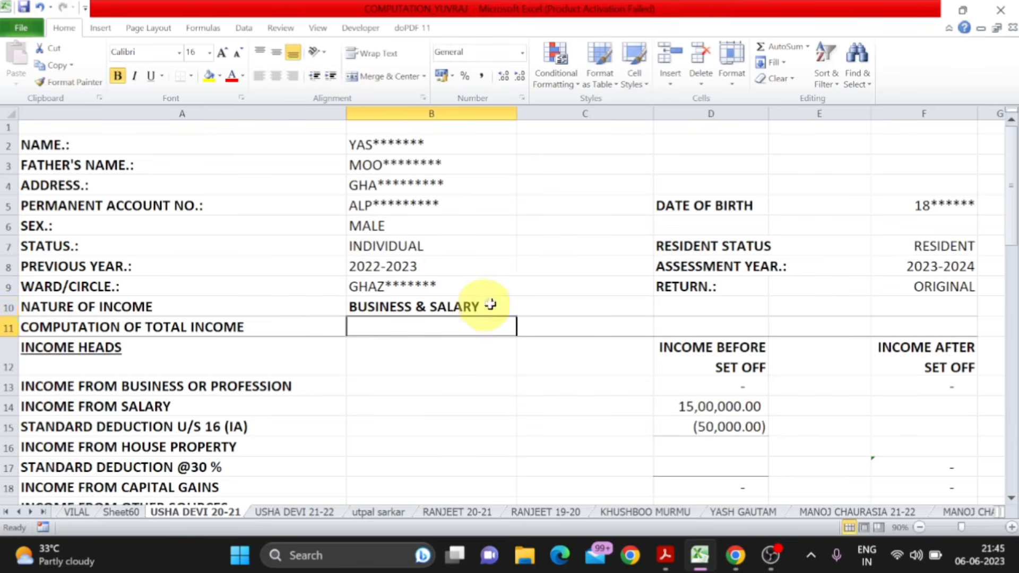
- Check the date of birth, resident status, assessment year and return type entries in the sheet header
left_click(712, 204)
left_click(916, 211)
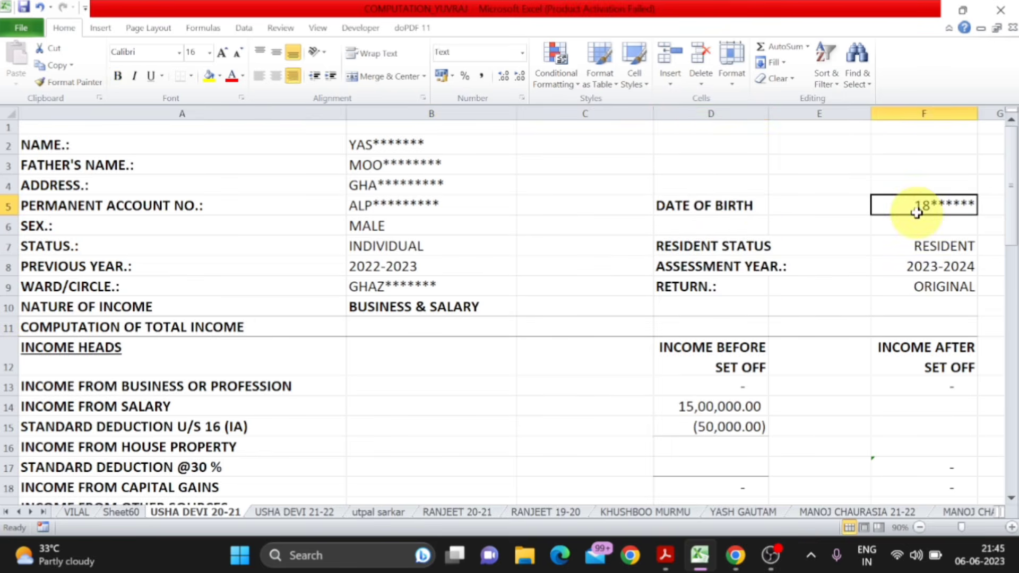
left_click(742, 247)
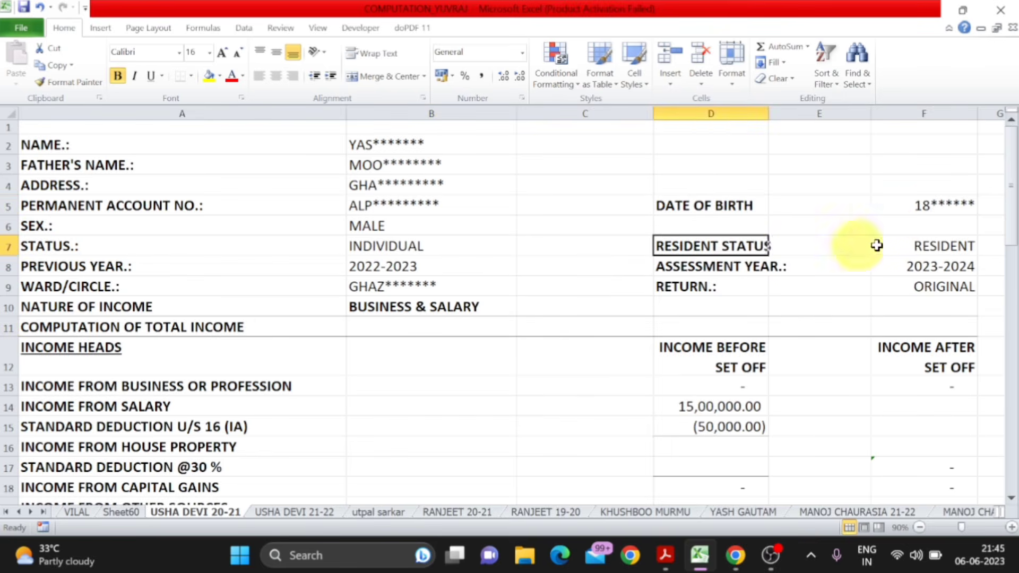
left_click(911, 245)
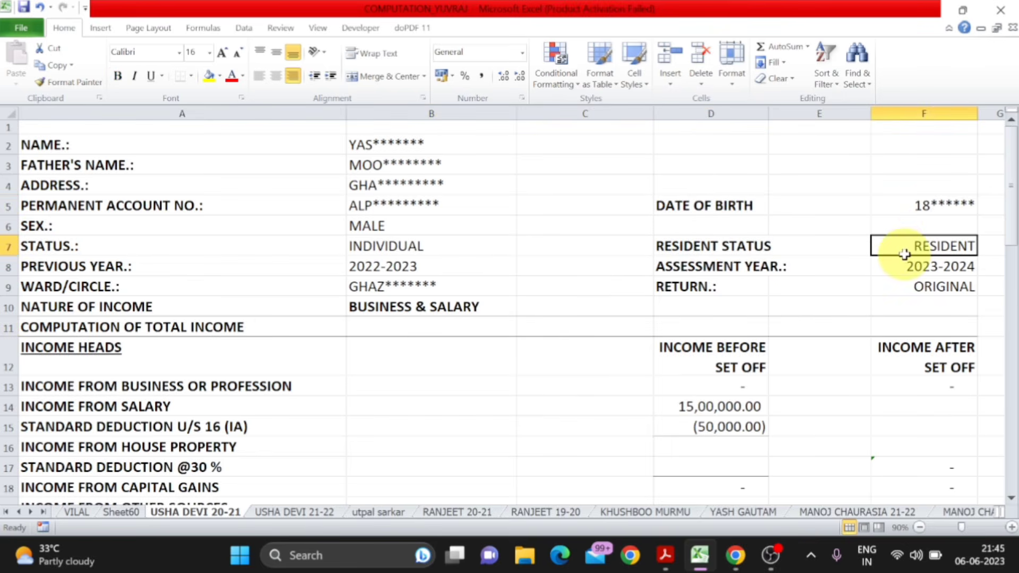
left_click(761, 264)
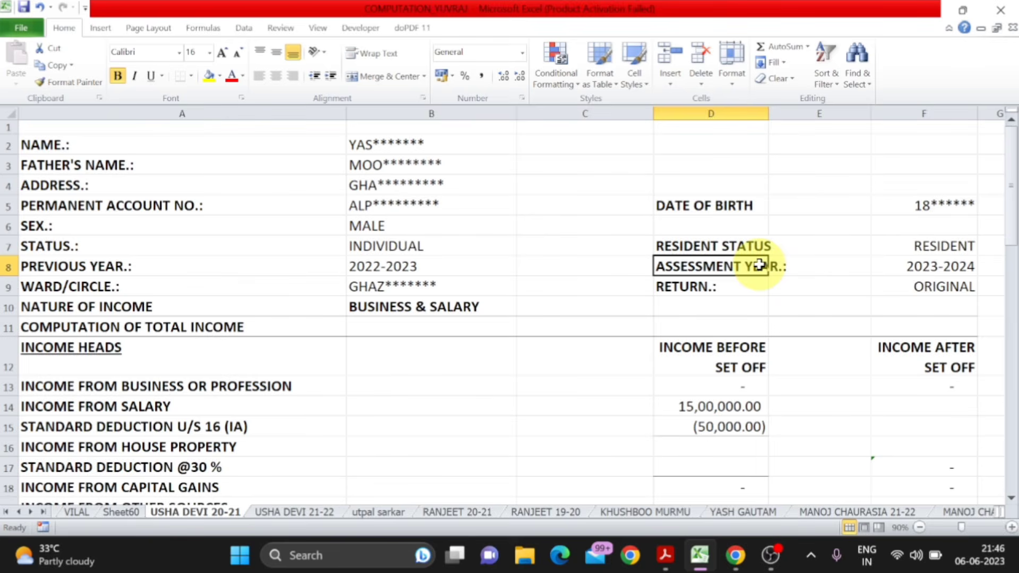
left_click(745, 285)
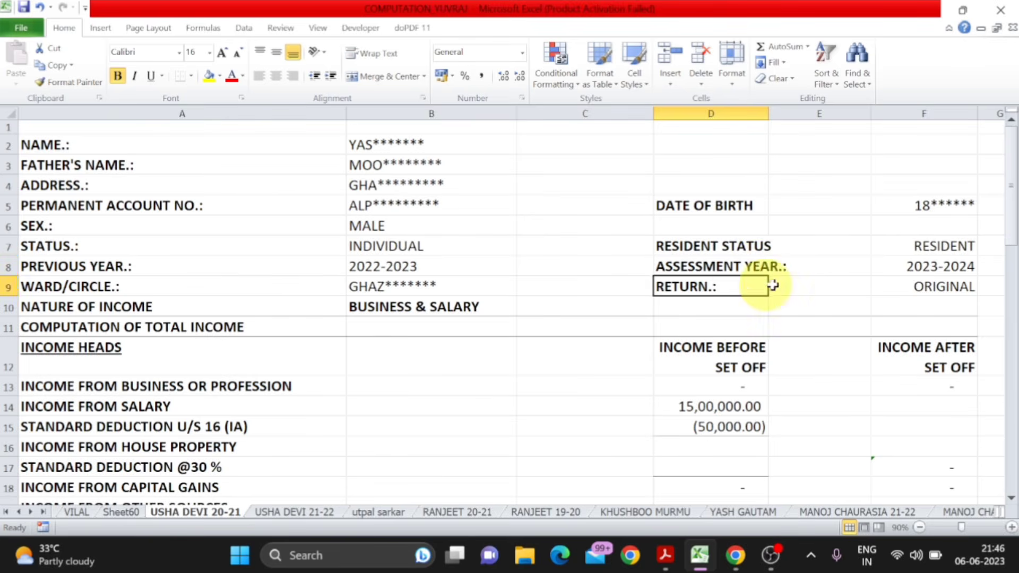
left_click(929, 287)
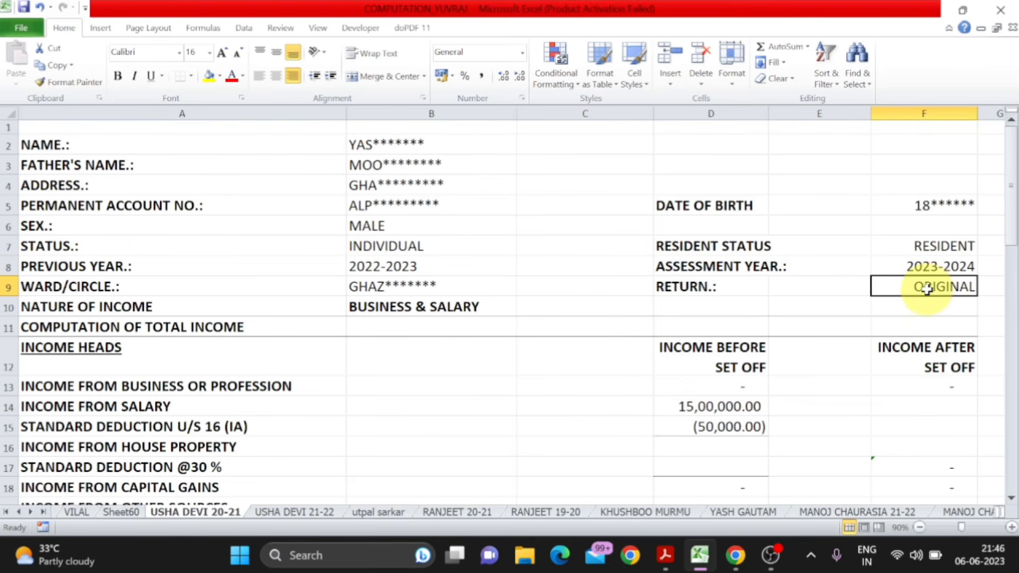
- Enter 331100 as the income from business or profession before set off, taken from Part B of ITR FORM.pdf
scroll(926, 290, "down", 2)
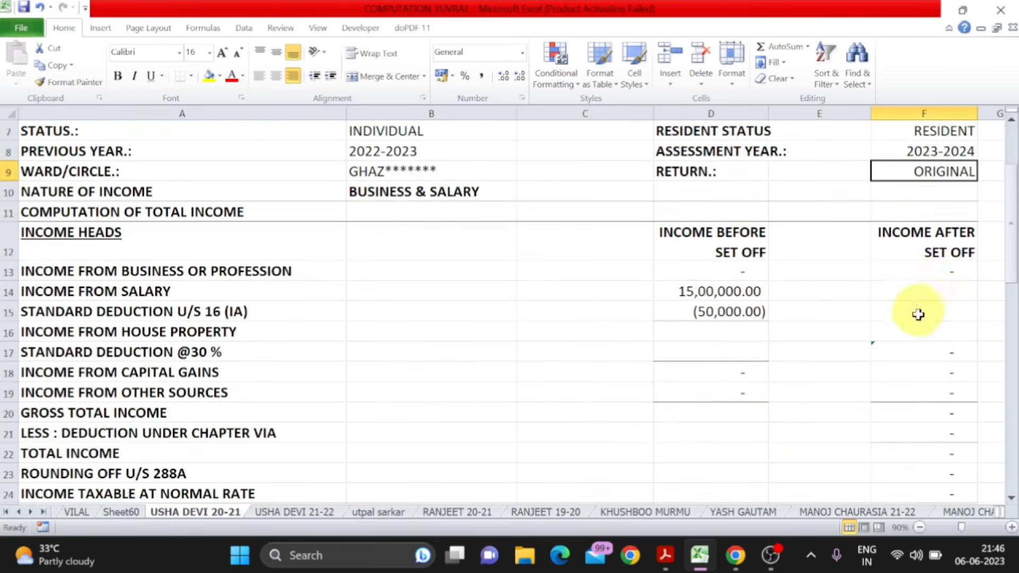
left_click(665, 546)
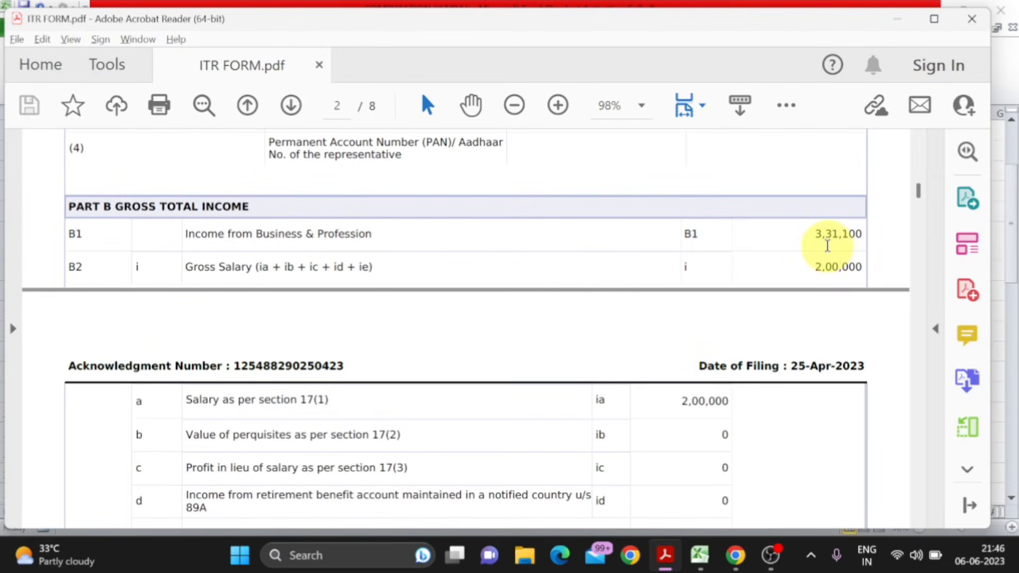
key("alt+Tab")
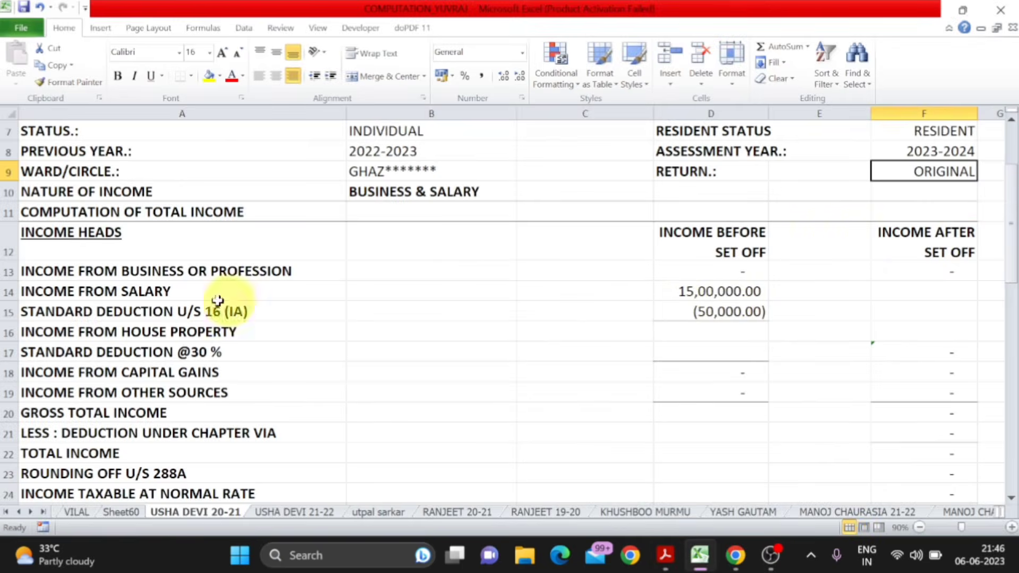
left_click(192, 273)
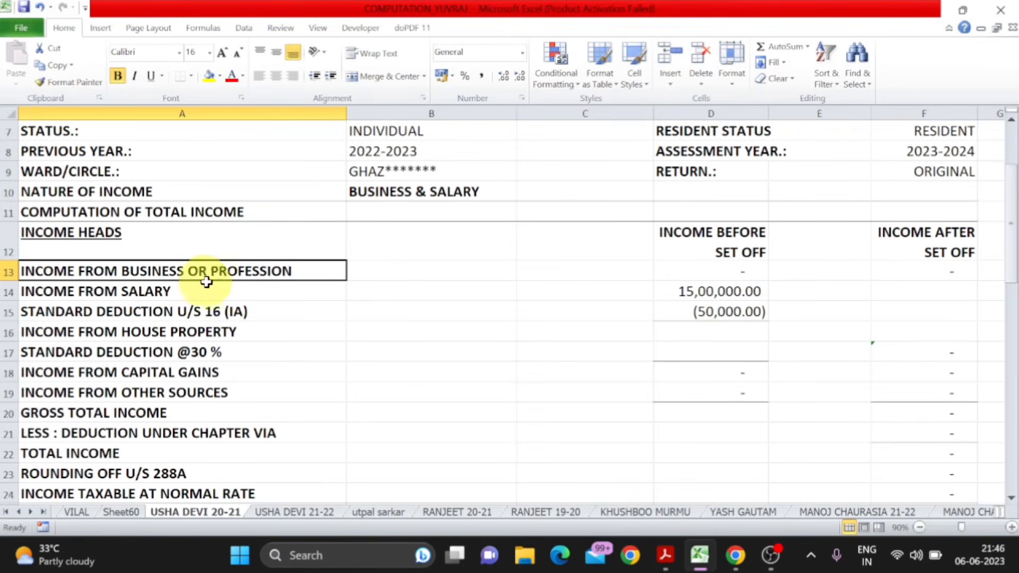
left_click(716, 273)
key("alt+Tab")
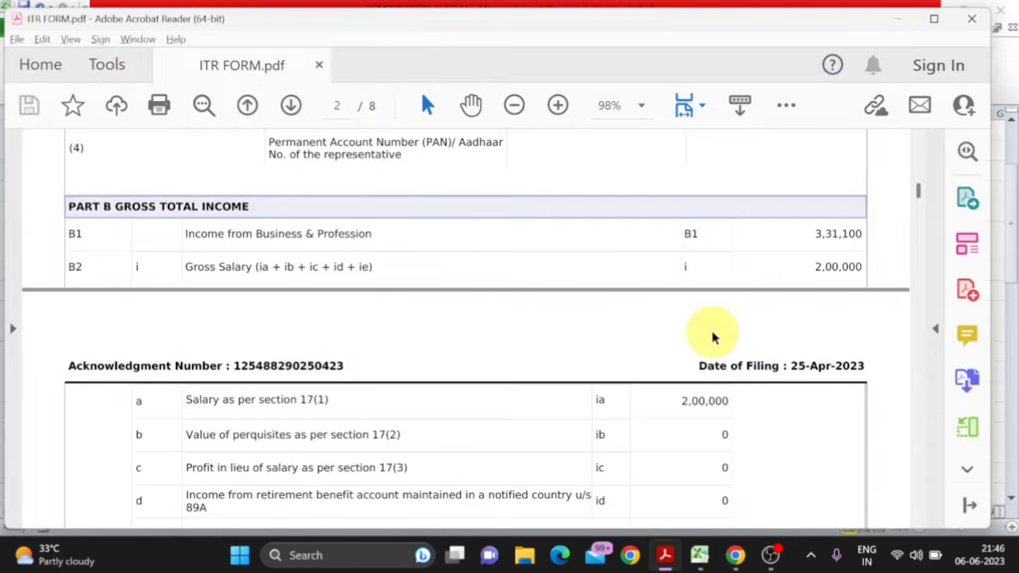
key("alt+Tab")
type("331")
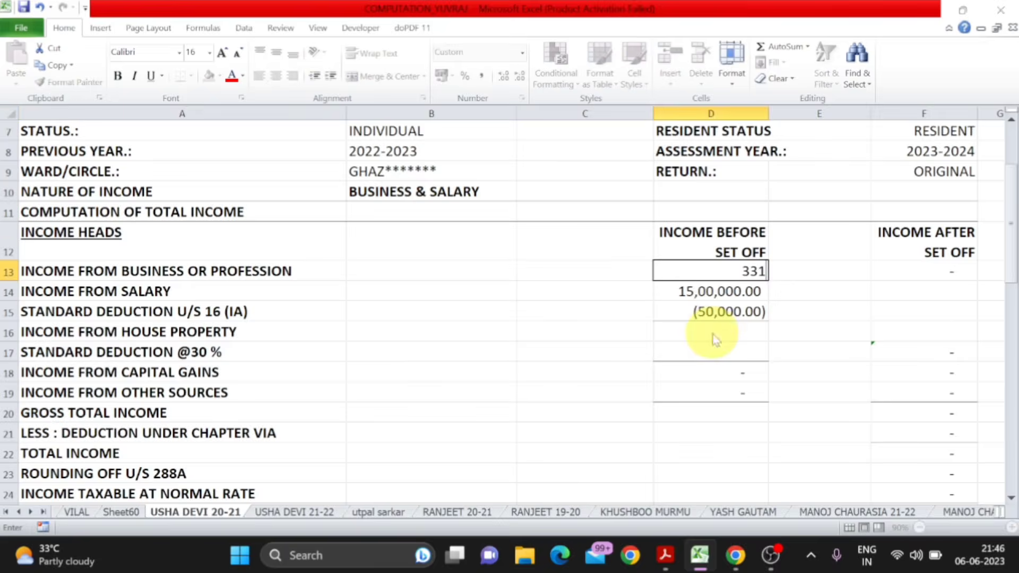
key("alt+Tab")
key("alt+Tab")
type("100")
key("Return")
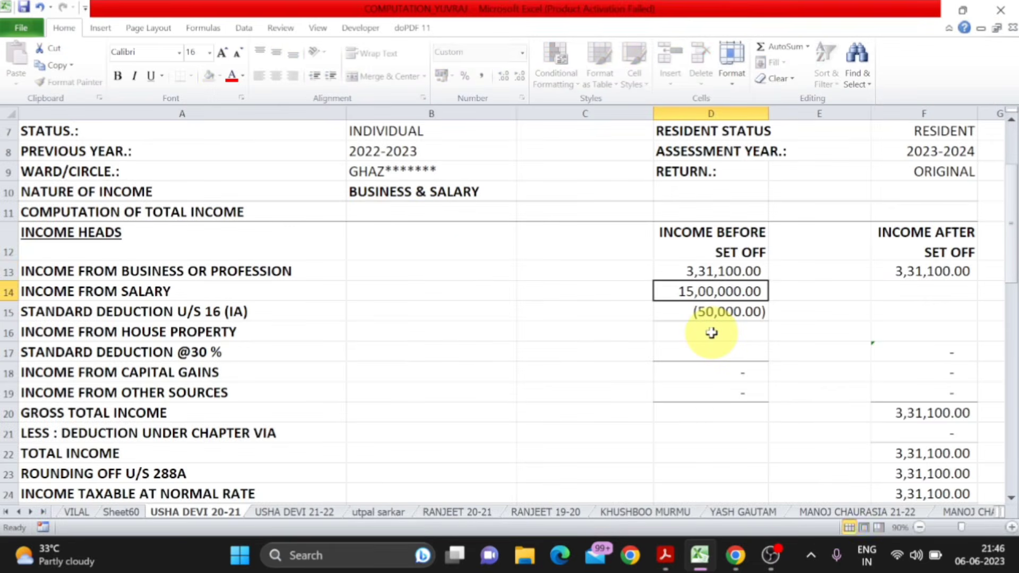
- Set the before-set-off amounts for income from salary and standard deduction u/s 16 (IA) to 0
type("0")
key("Return")
type("0")
key("Return")
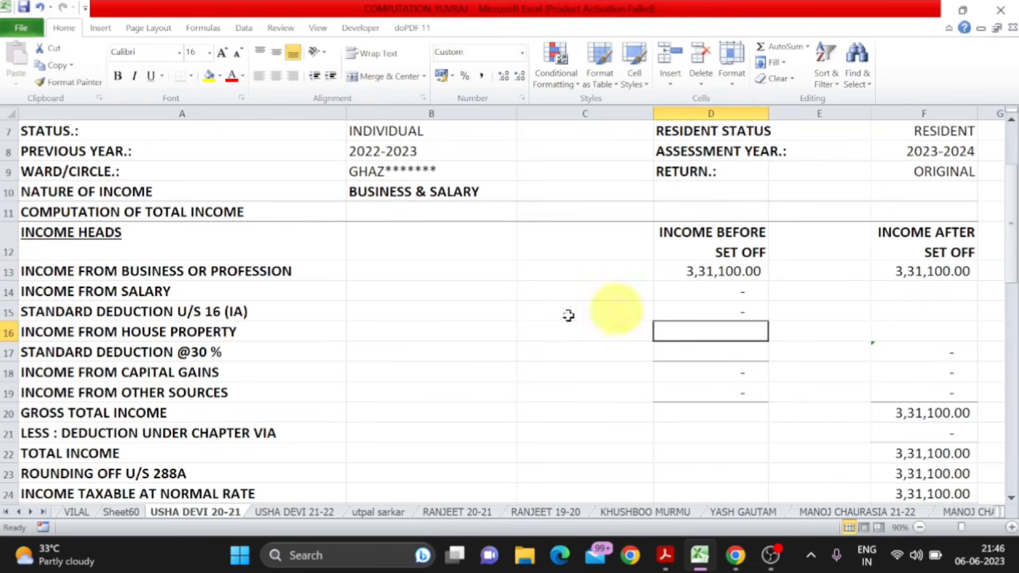
- Look up the gross salary in ITR FORM.pdf and enter 200000 as the income from salary before set off
left_click(140, 304)
left_click(155, 289)
key("alt+Tab")
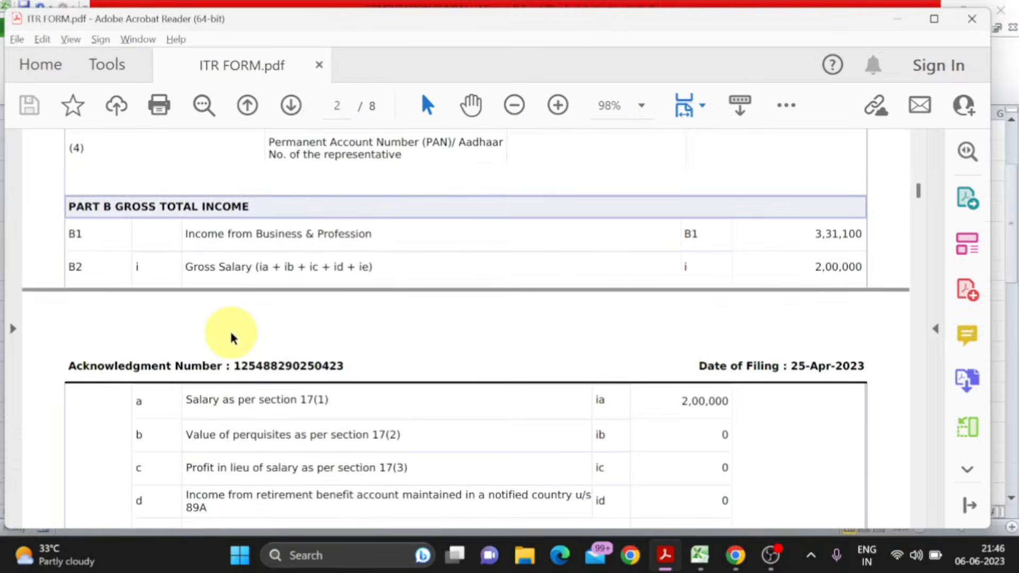
scroll(231, 335, "down", 2)
scroll(231, 333, "up", 1)
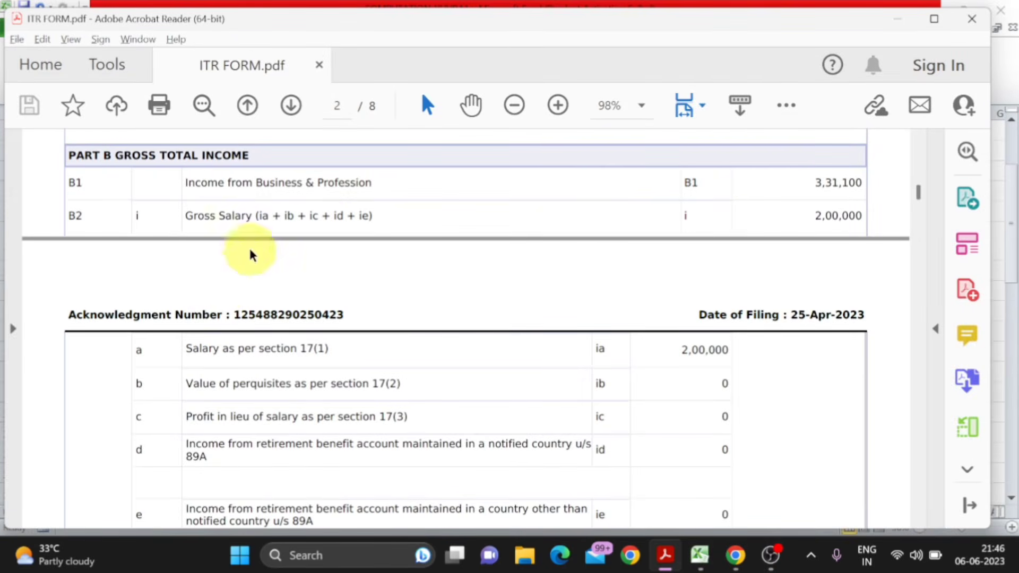
key("alt+Tab")
left_click(699, 293)
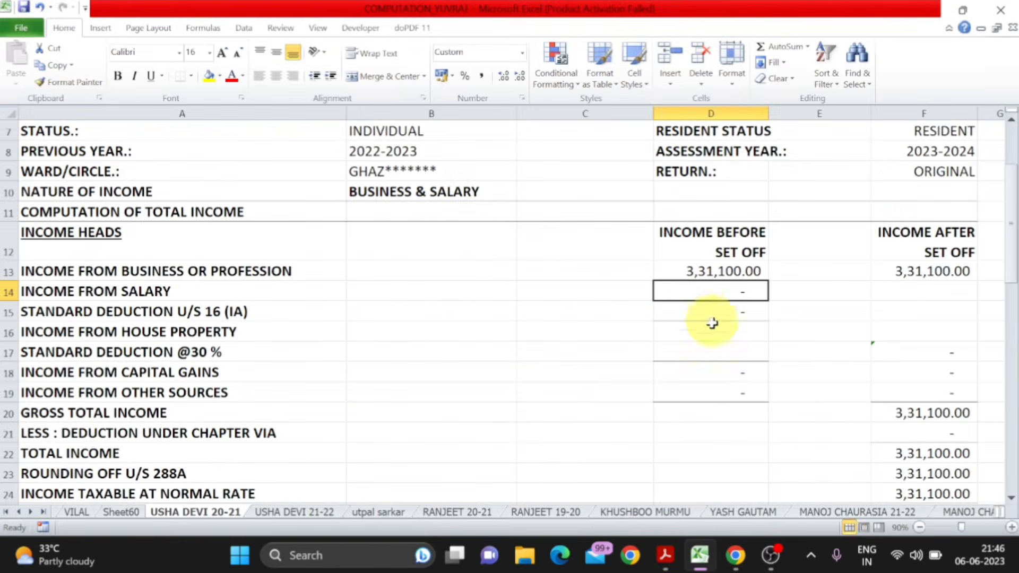
type("200000")
key("Return")
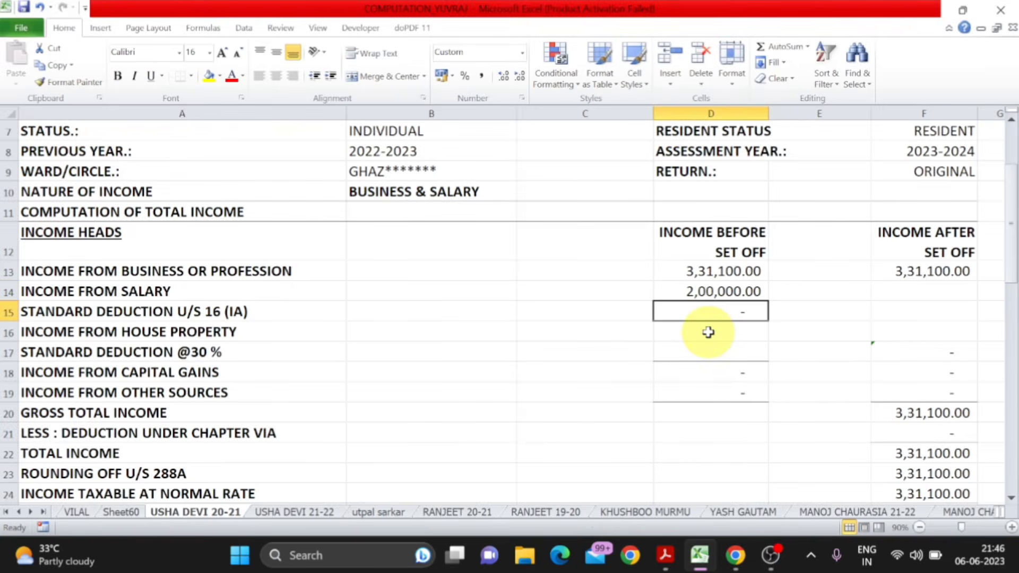
- Look up the section 16(ia) deduction in ITR FORM.pdf and enter -50000 as the standard deduction before set off
left_click(261, 326)
left_click(257, 316)
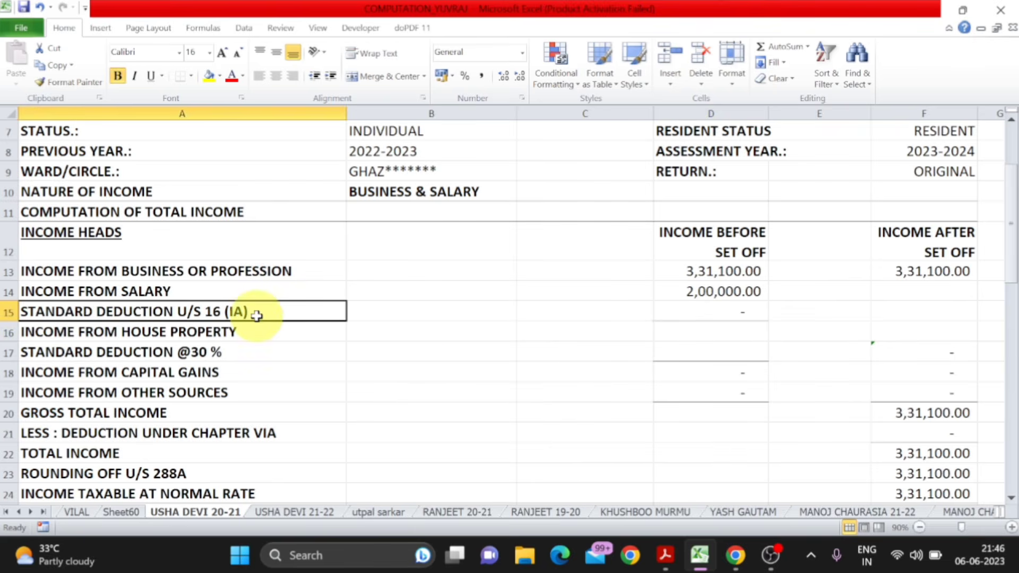
key("alt+Tab")
scroll(671, 368, "down", 6)
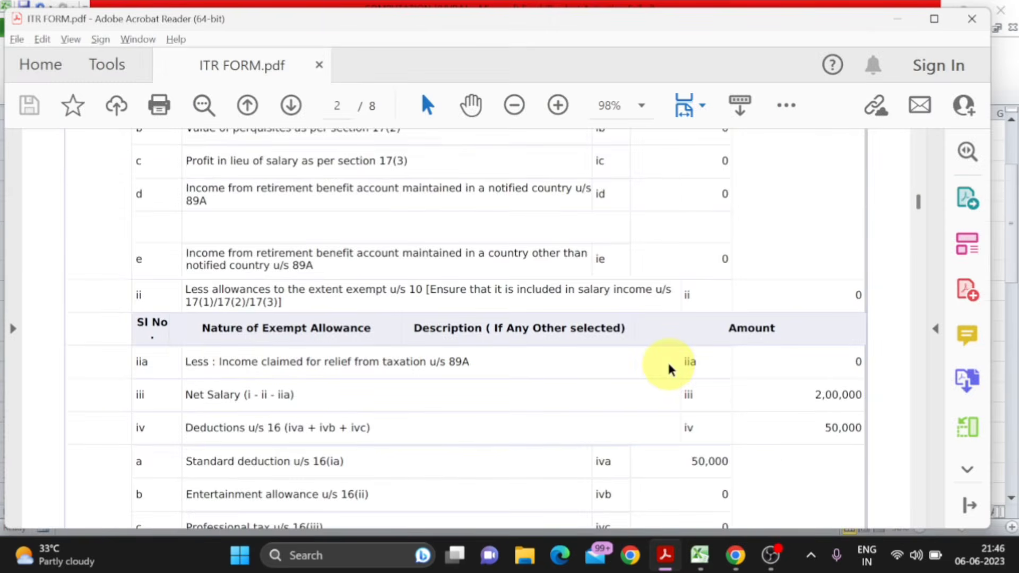
scroll(670, 368, "down", 3)
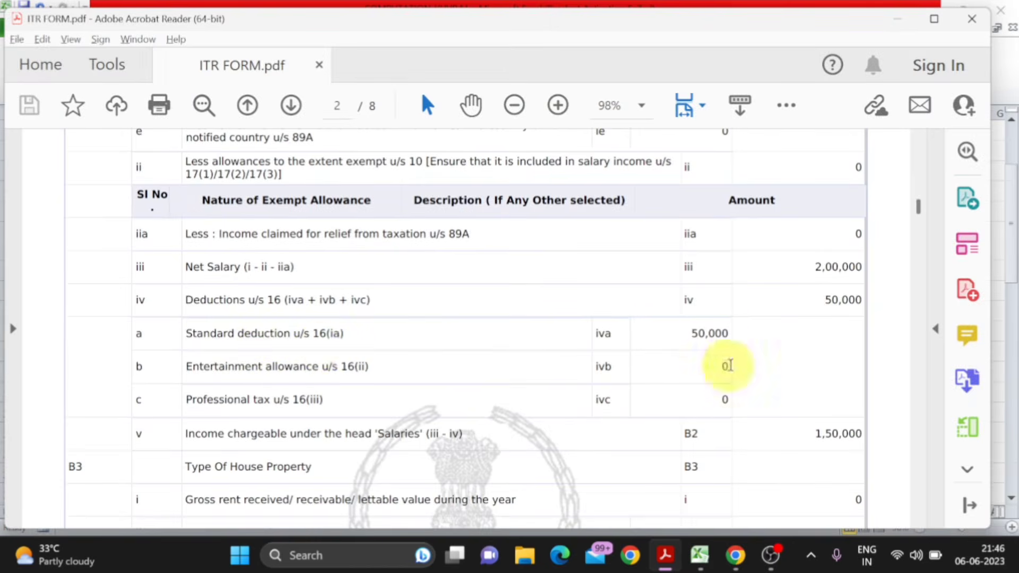
key("alt+Tab")
type("-50000")
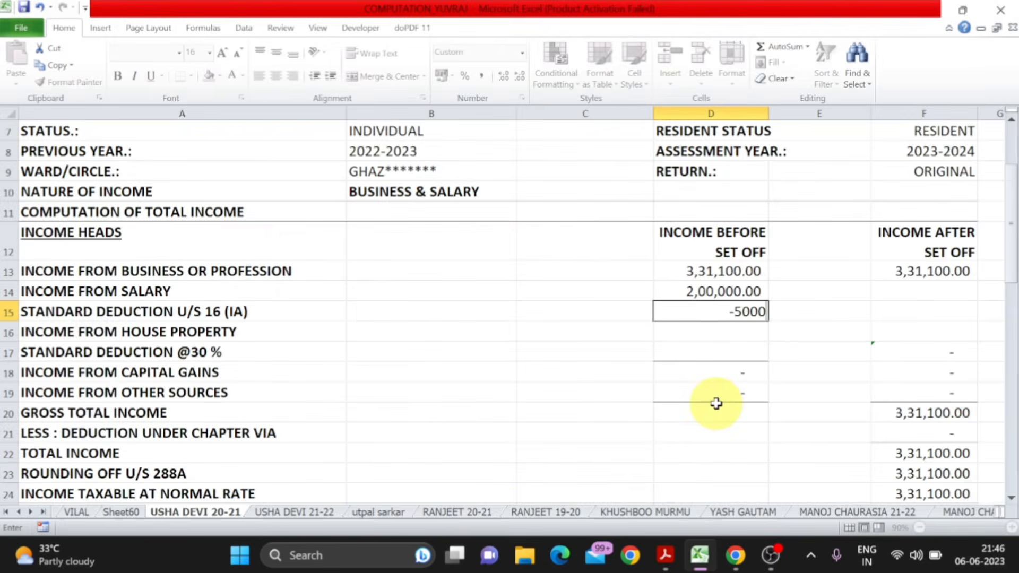
key("Return")
left_click(717, 314)
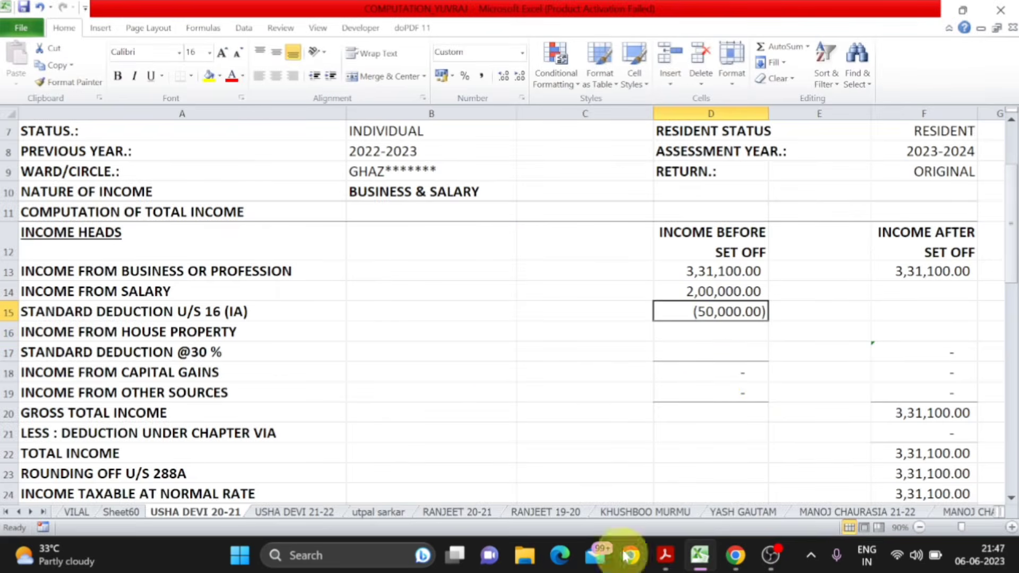
- Calculate the salary income after set off in F15 with a SUM of the salary and standard deduction cells D14:D15
left_click(915, 315)
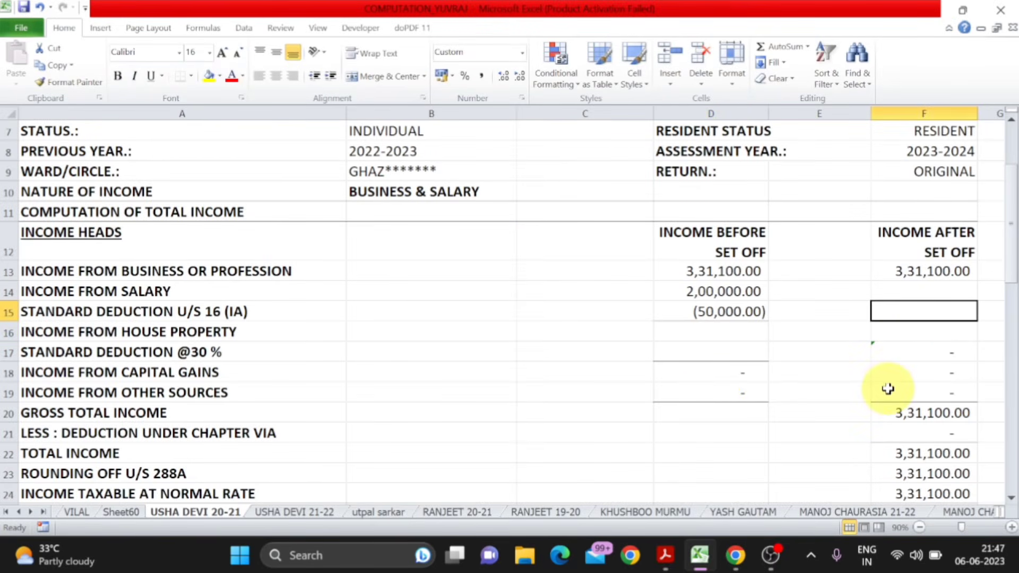
type("=SUM(")
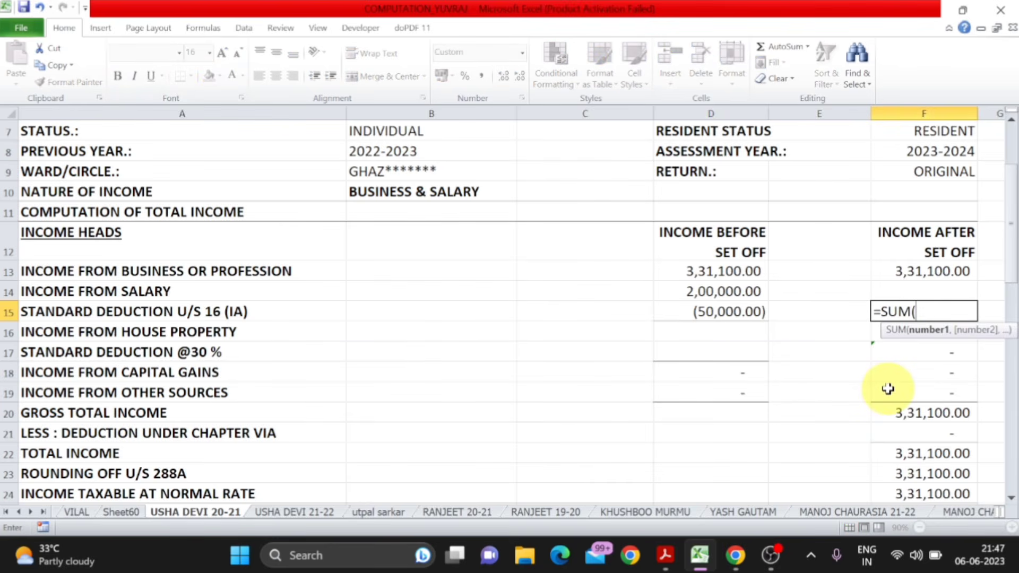
key("Left")
key("Left")
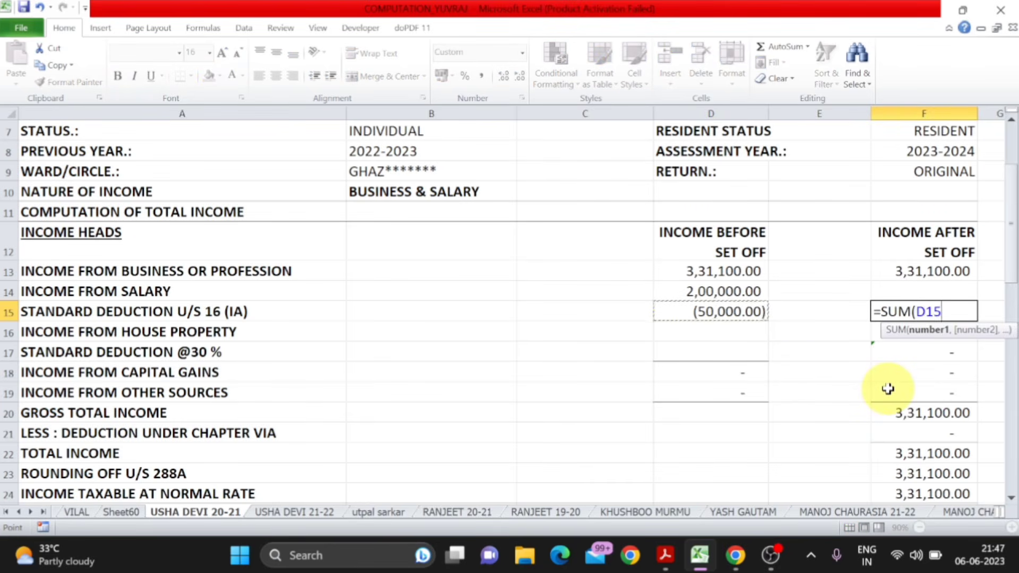
key("shift+Up")
key("Return")
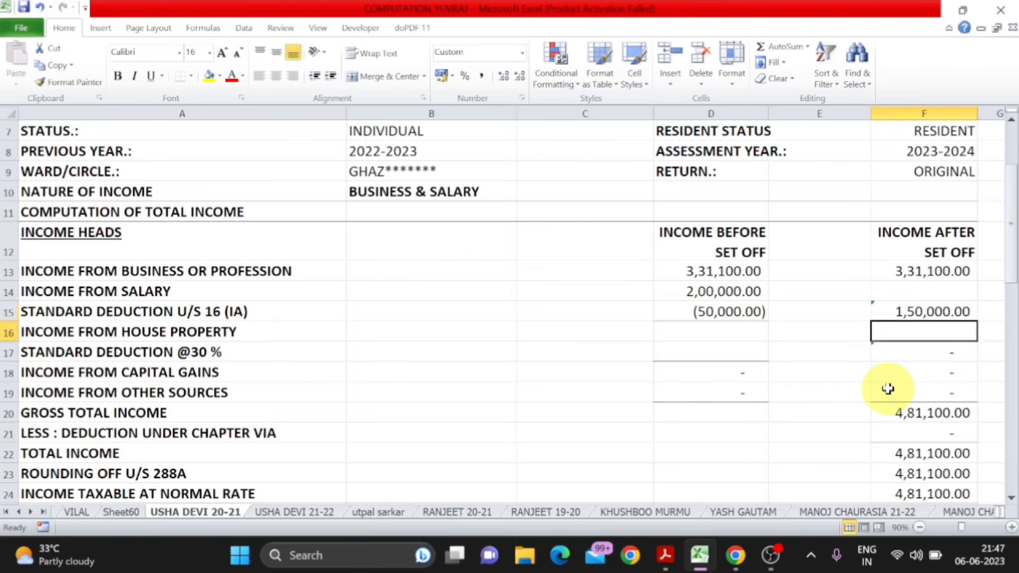
key("Up")
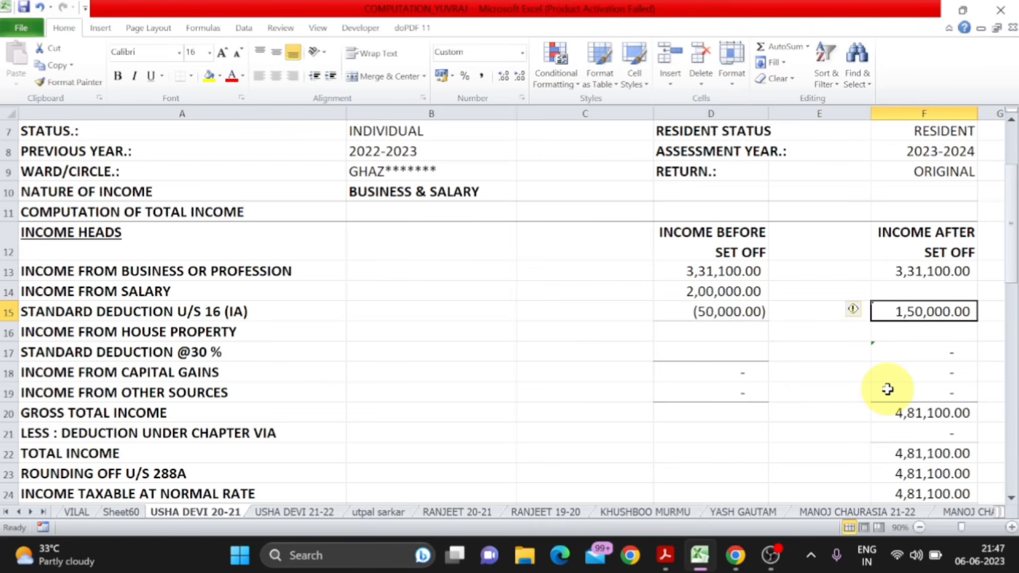
left_click(753, 298)
left_click(751, 311)
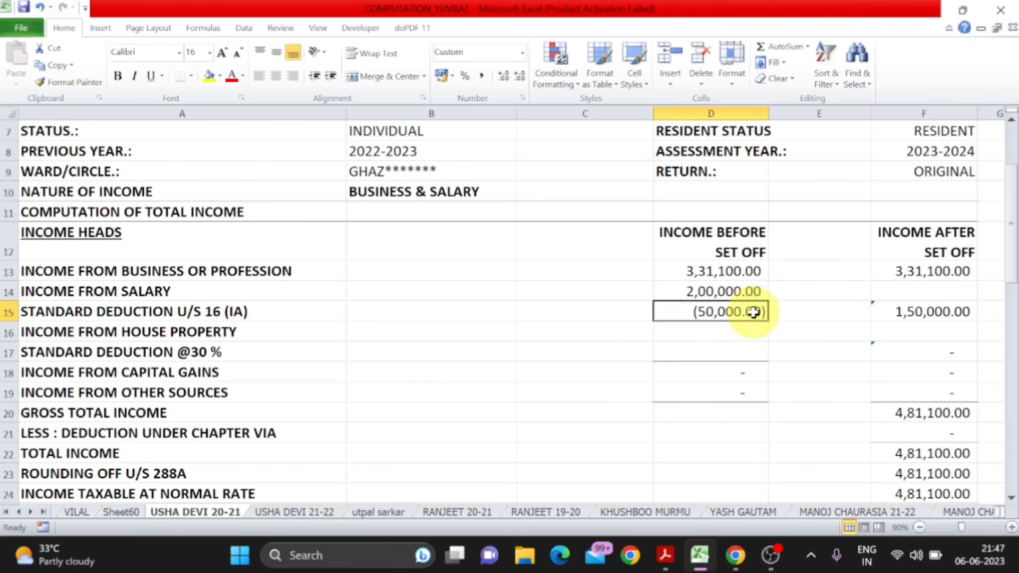
left_click(925, 318)
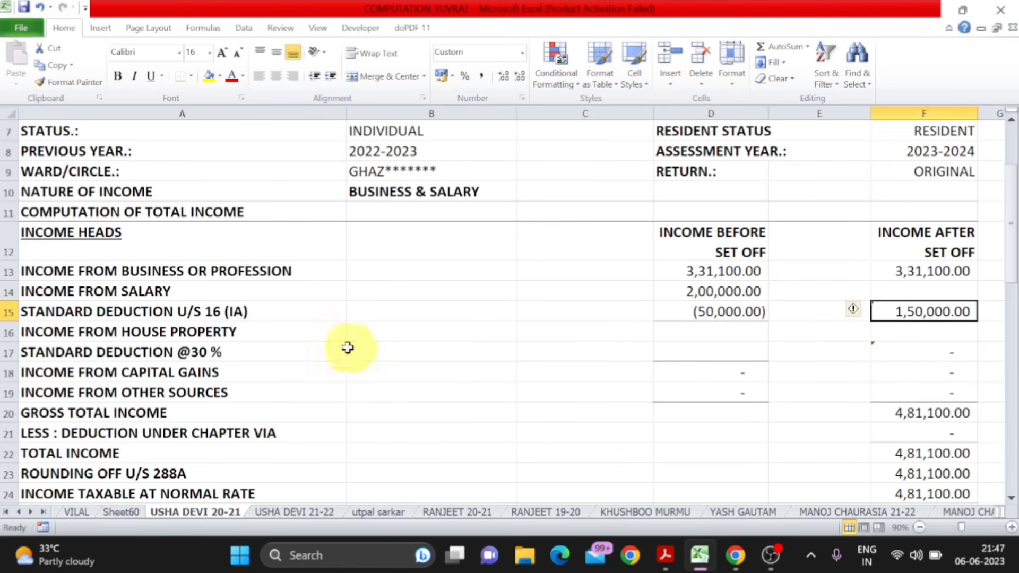
- Go through the income head rows, checking the house property, 30% standard deduction, capital gains and other sources amounts, plus the business and salary heads
left_click(249, 341)
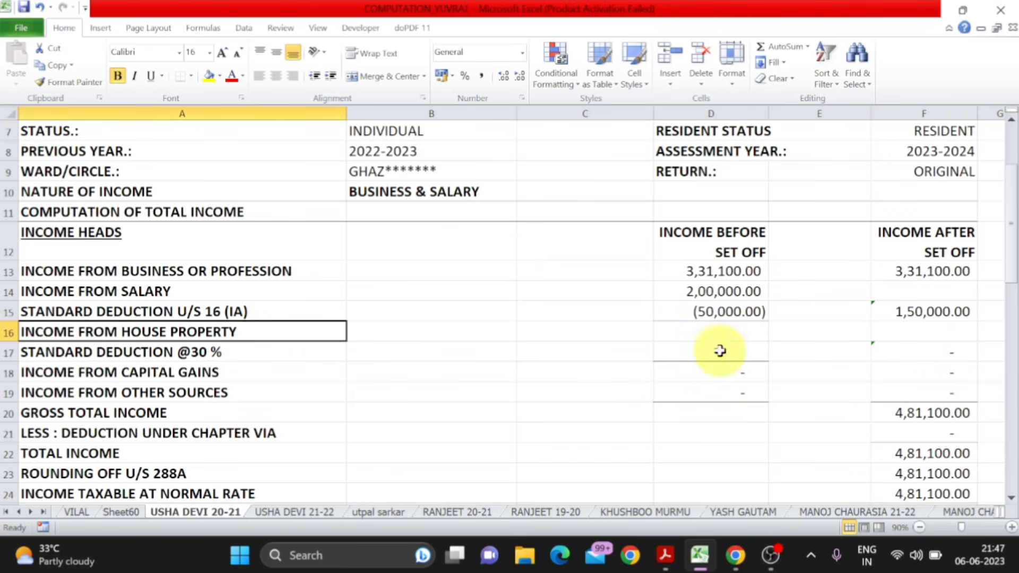
left_click(723, 329)
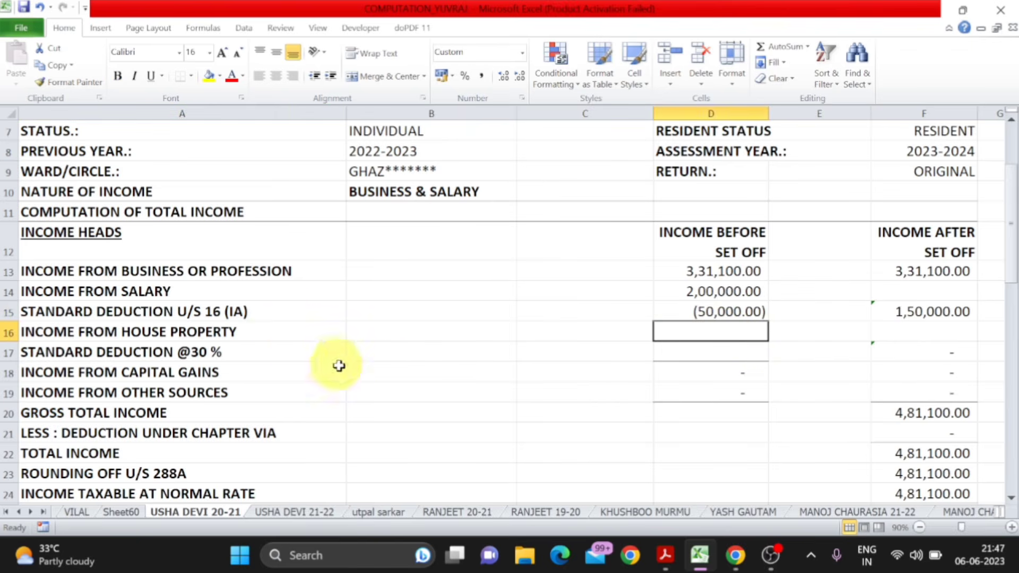
left_click(319, 356)
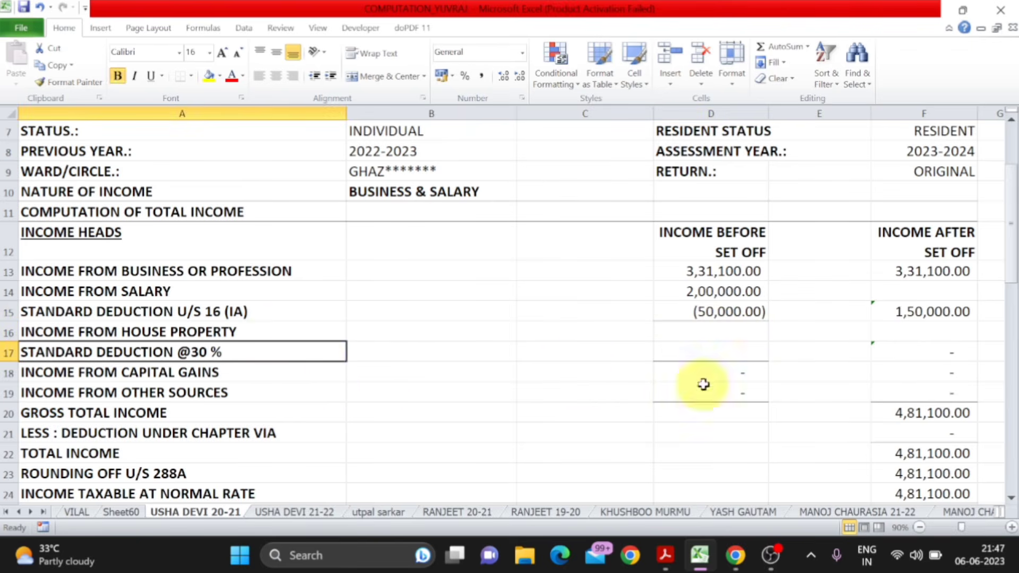
left_click(723, 359)
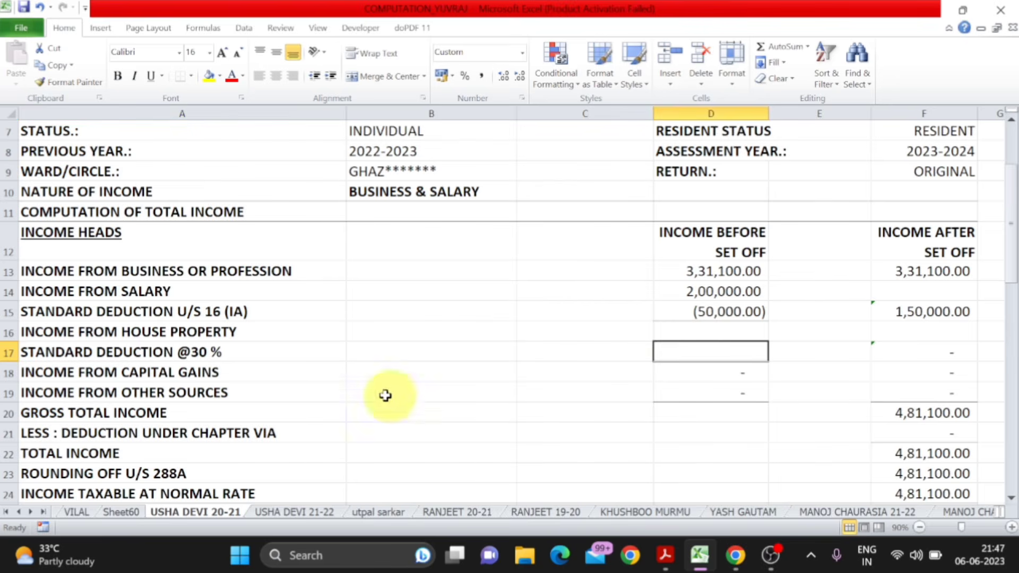
left_click(261, 371)
left_click(723, 374)
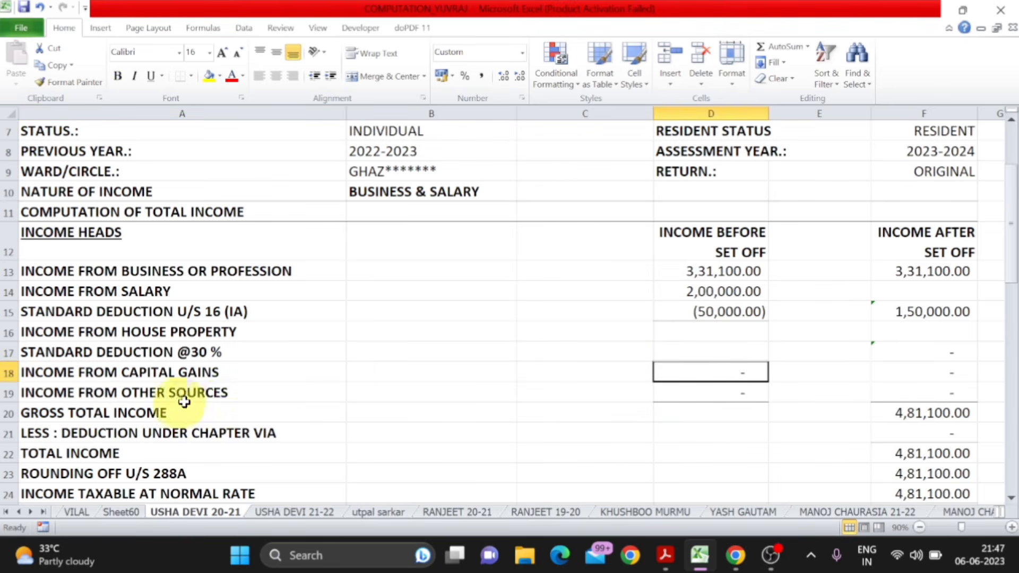
left_click(754, 398)
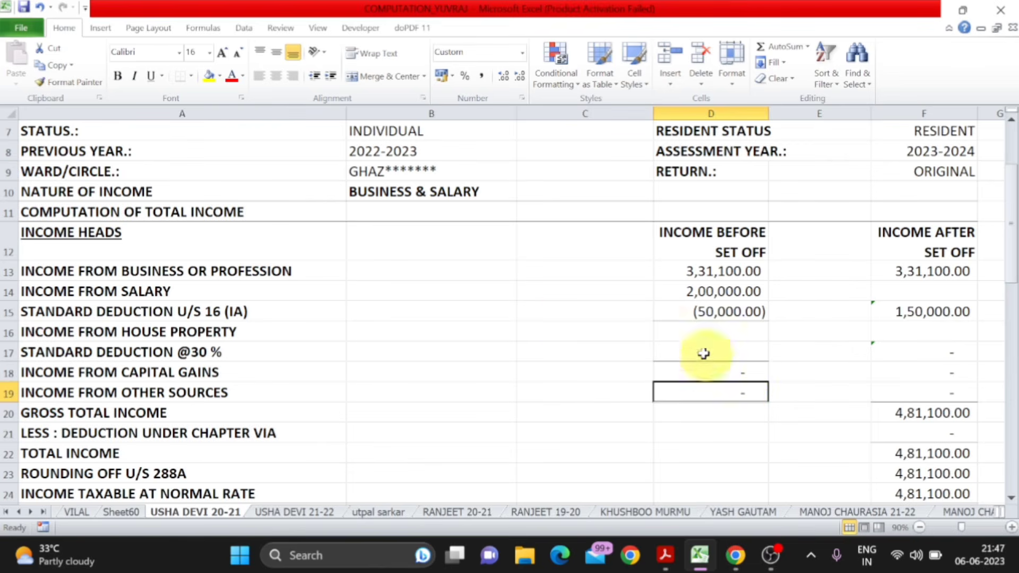
left_click(243, 273)
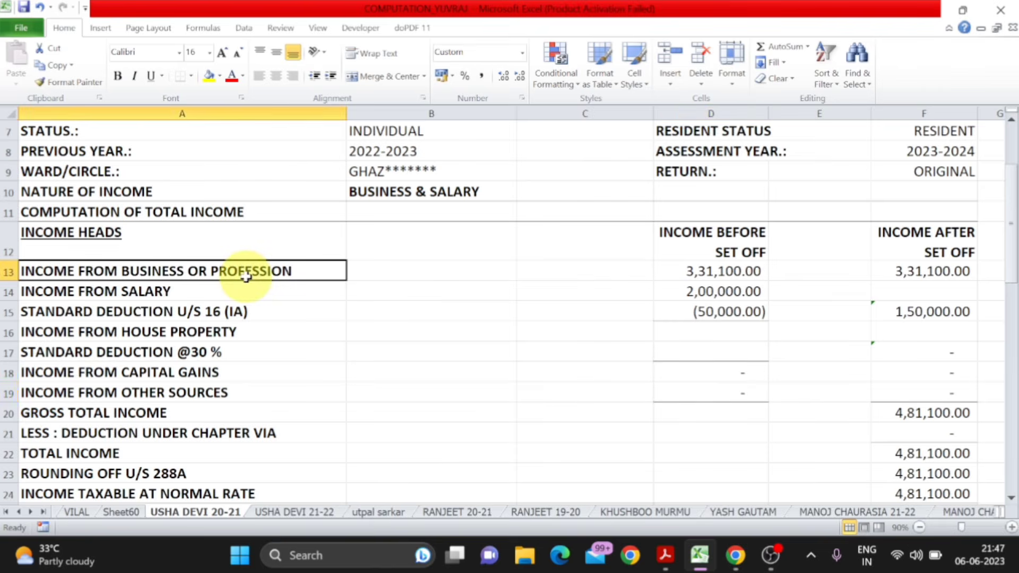
left_click(236, 284)
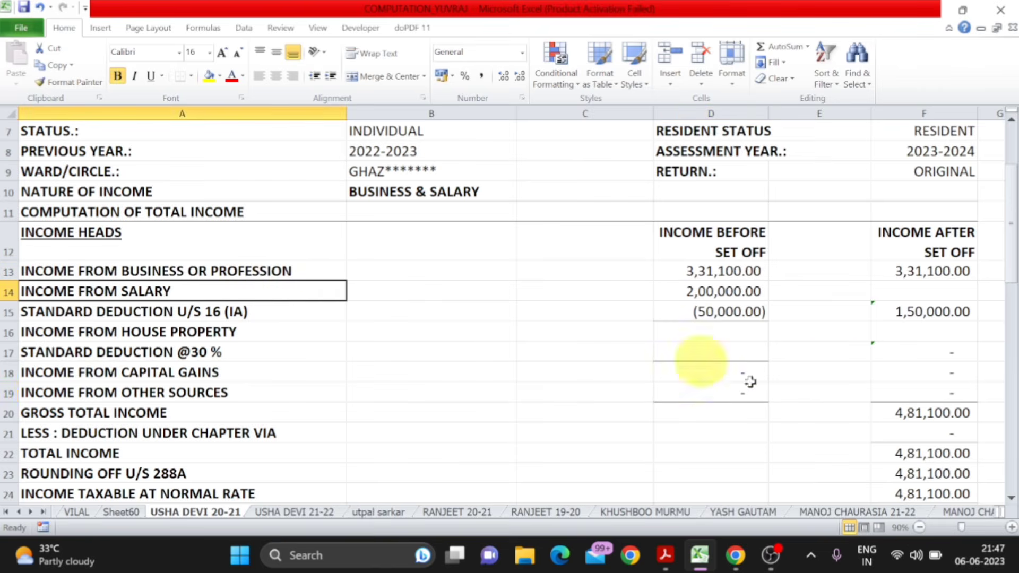
- Check the gross total income formula in the income after set off column and the rows below it
left_click(928, 412)
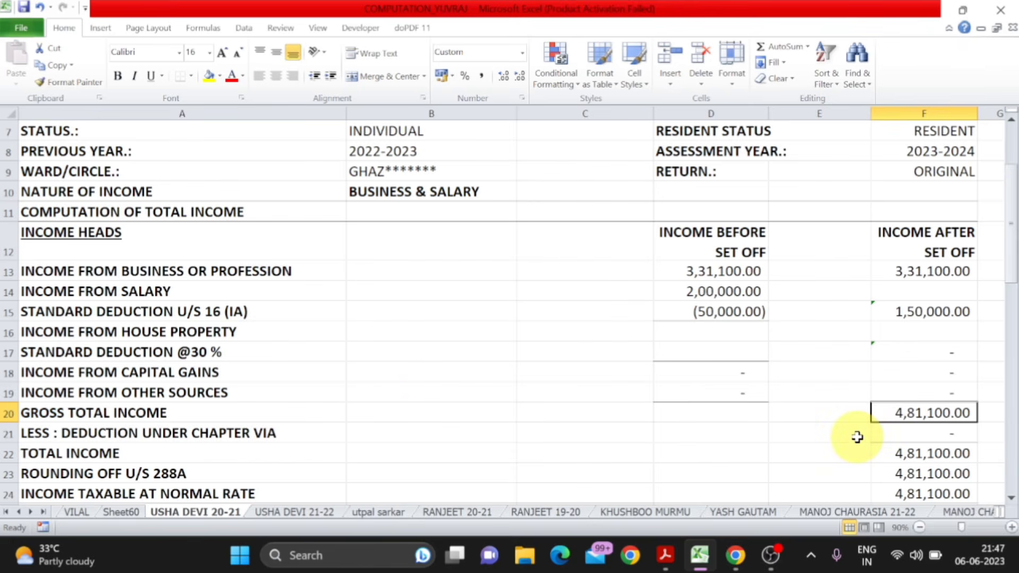
key("F2")
key("Return")
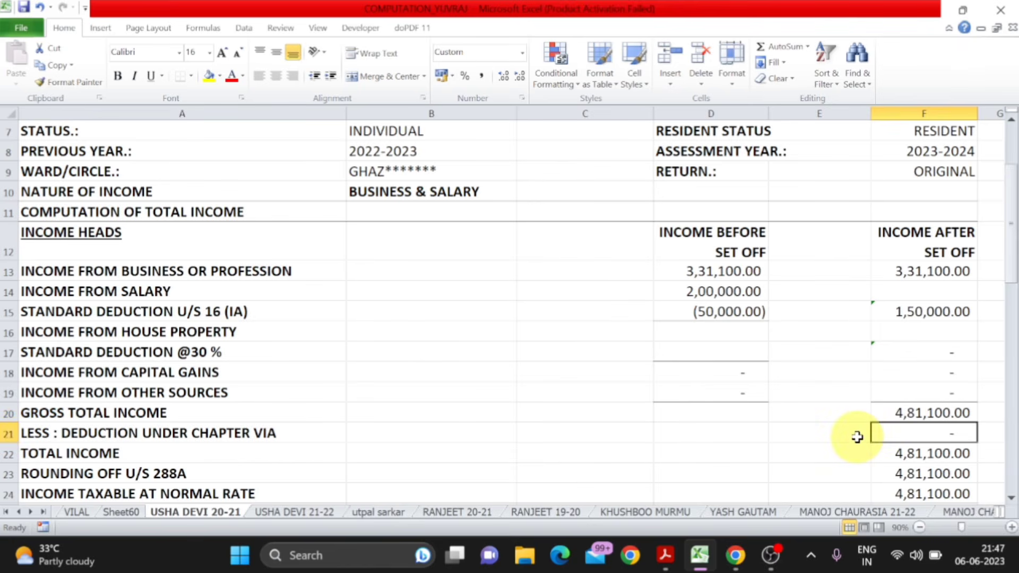
key("Up")
scroll(853, 437, "down", 1)
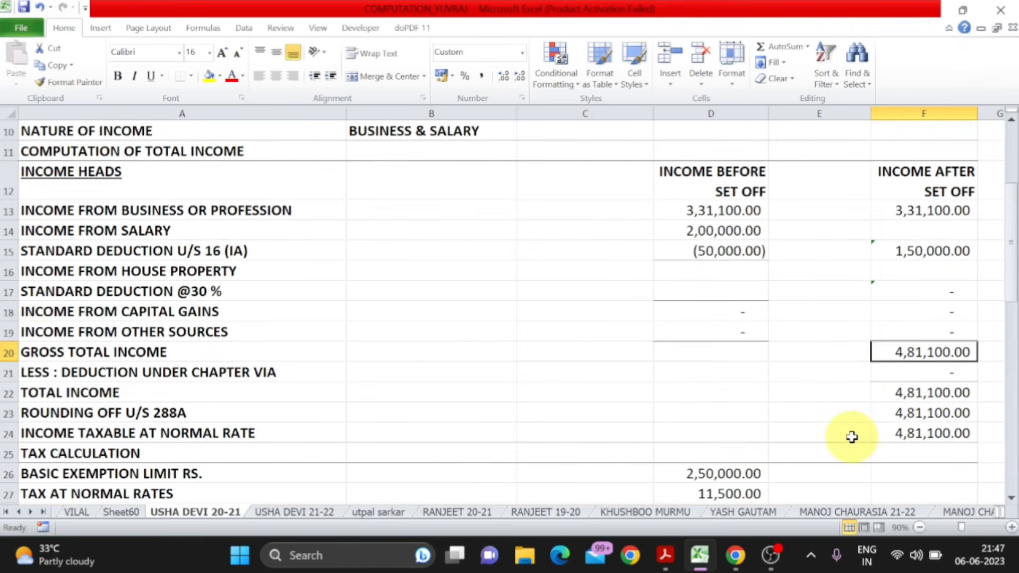
- Switch to ITR FORM.pdf and check the house property, other sources and gross total income figures and the Part C deductions
key("alt+Tab")
scroll(851, 436, "down", 5)
scroll(851, 436, "down", 12)
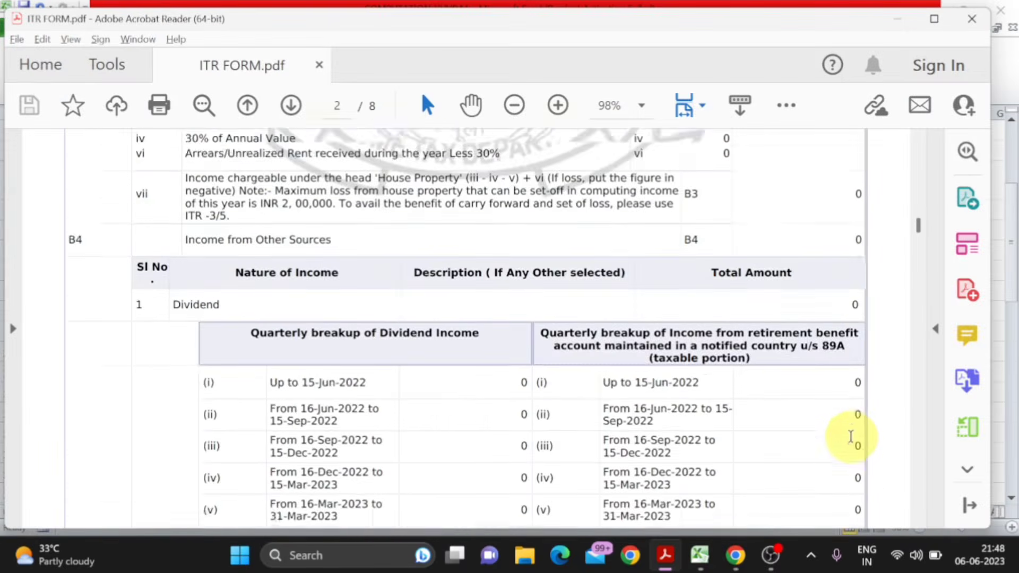
scroll(851, 441, "down", 12)
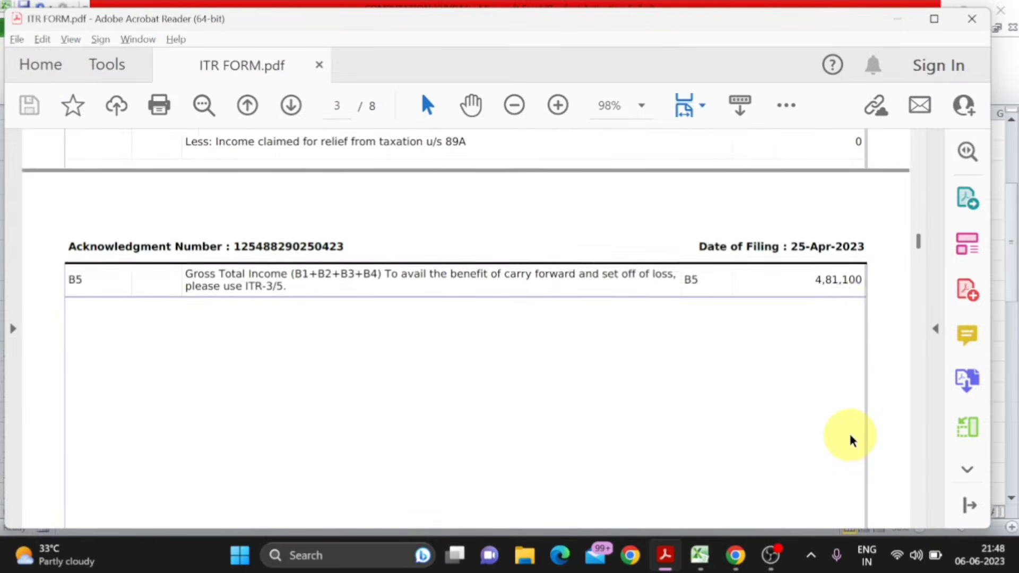
scroll(851, 440, "down", 12)
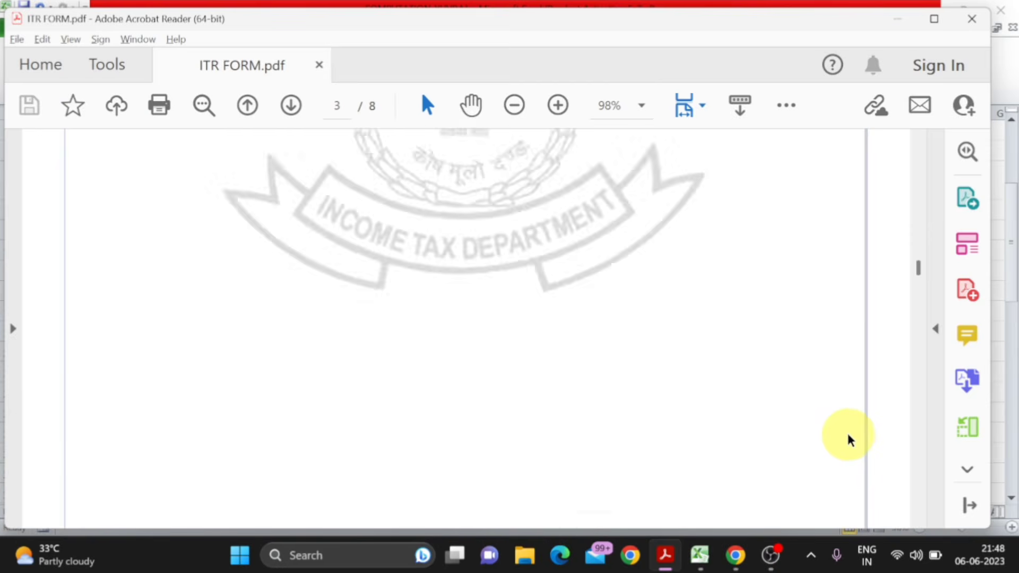
scroll(847, 433, "up", 2)
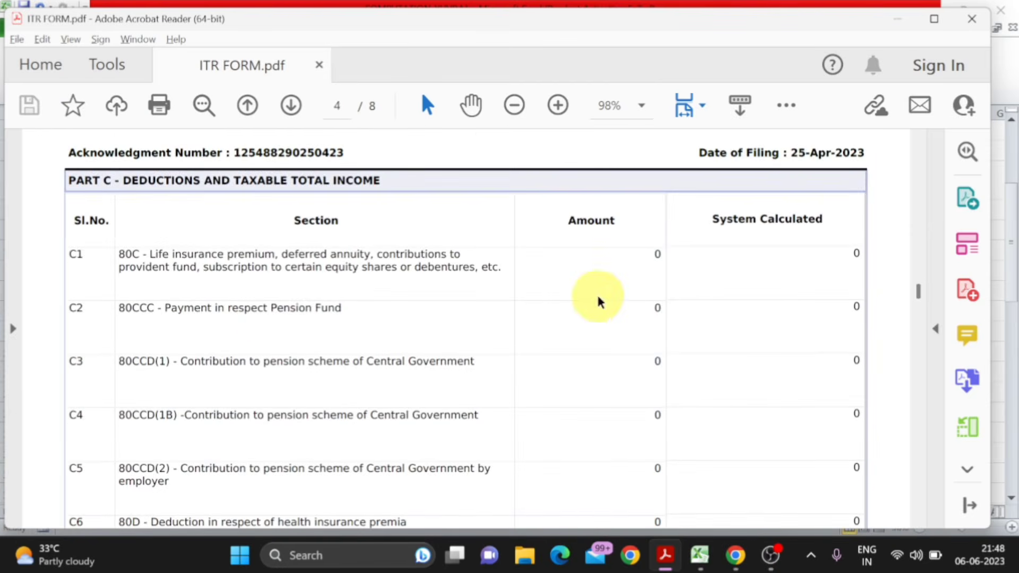
- Switch back to the Excel sheet and review the Chapter VIA deduction rows, including the life insurance premium and 80D medical insurance amounts
key("alt+Tab")
scroll(602, 315, "down", 5)
scroll(602, 315, "down", 7)
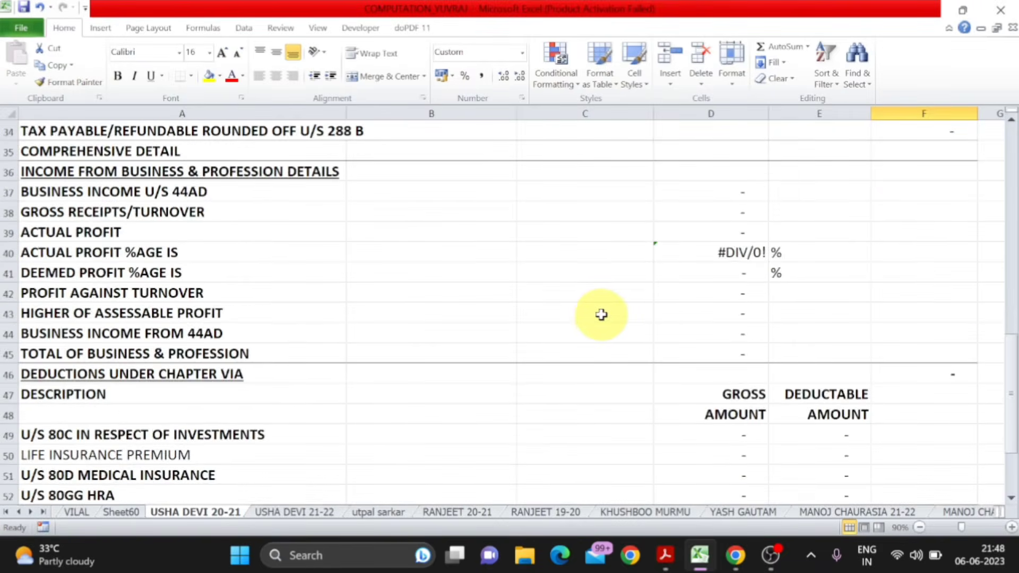
scroll(601, 315, "up", 2)
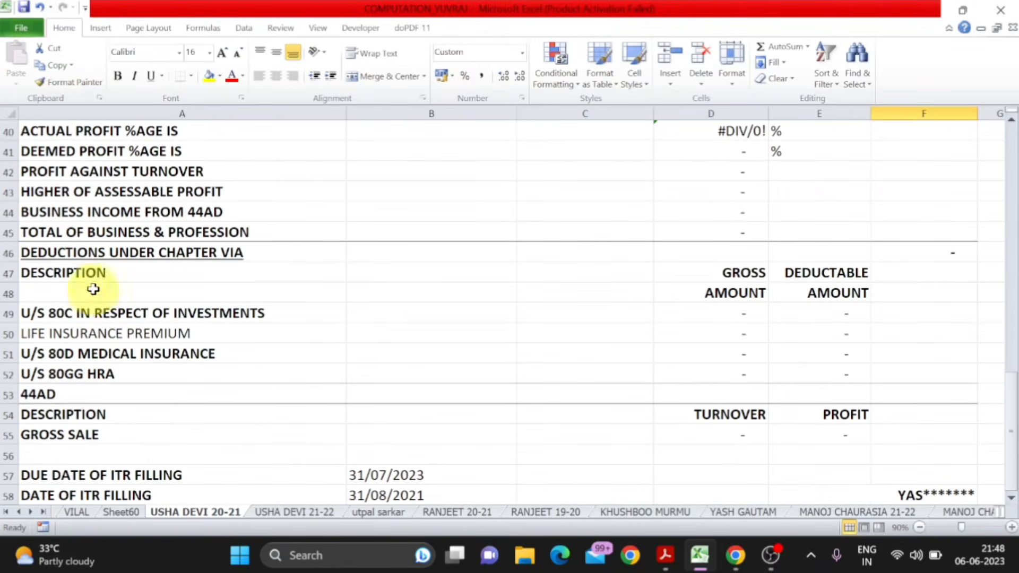
left_click(73, 253)
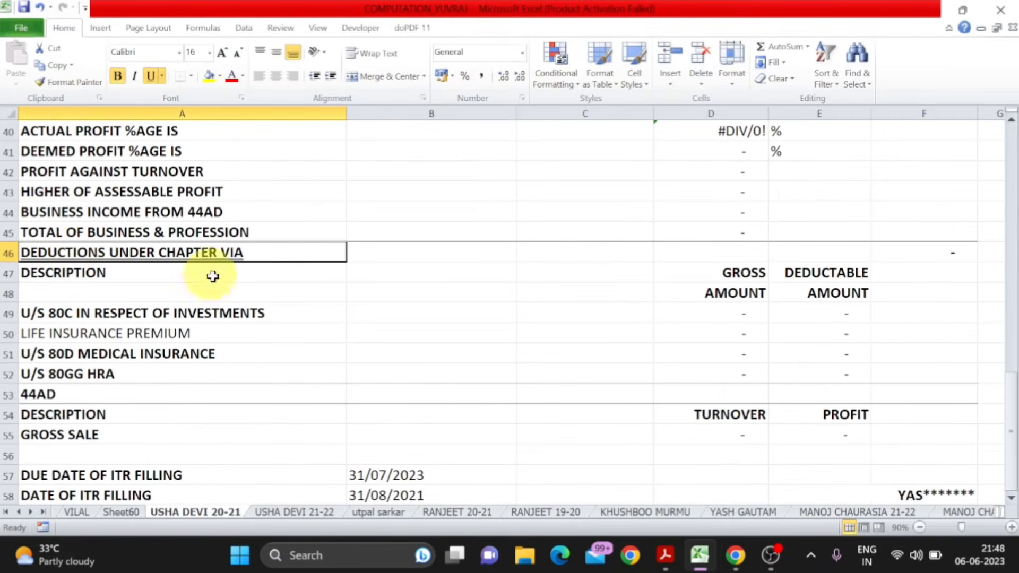
left_click(276, 333)
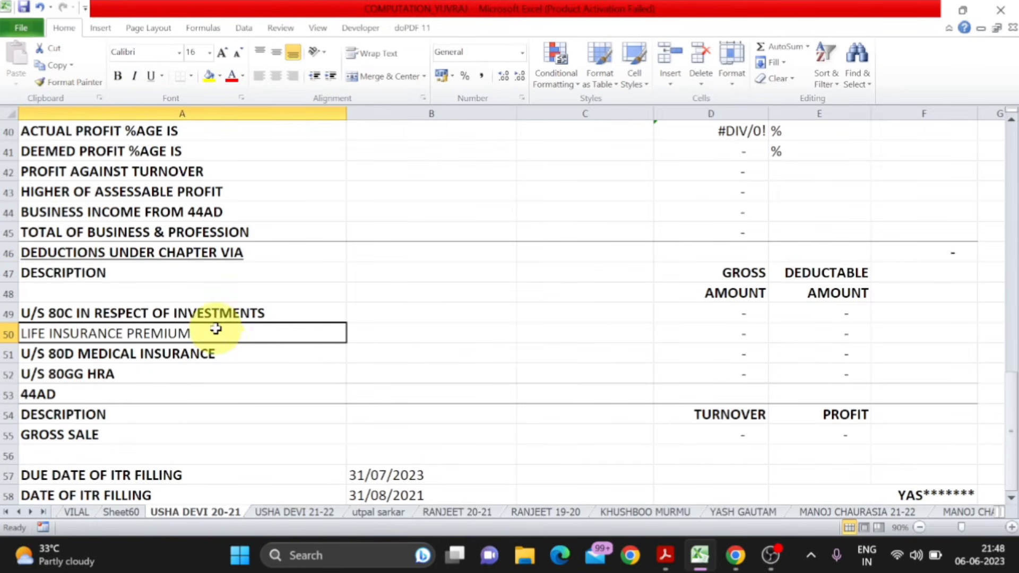
left_click(710, 335)
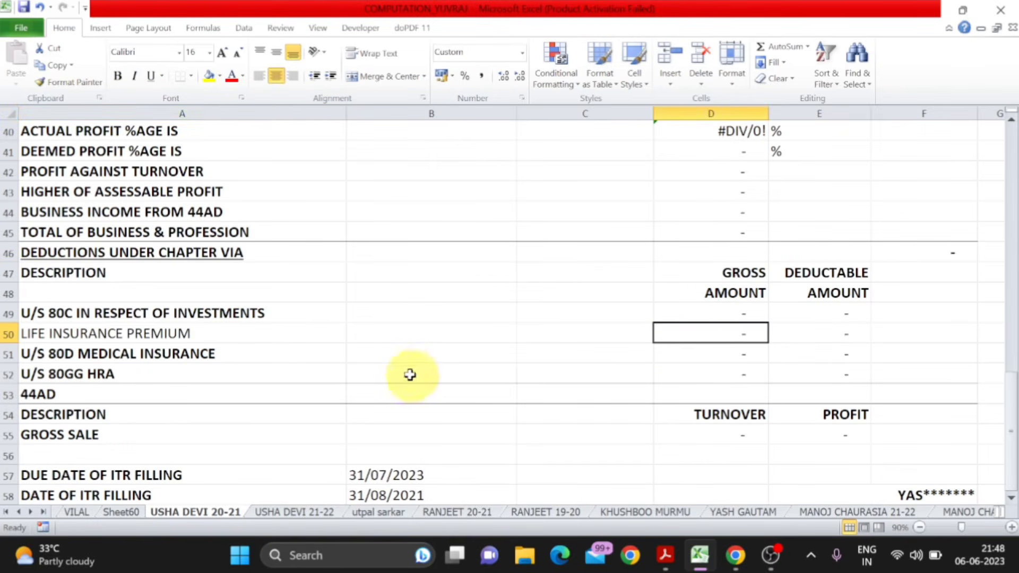
left_click(130, 352)
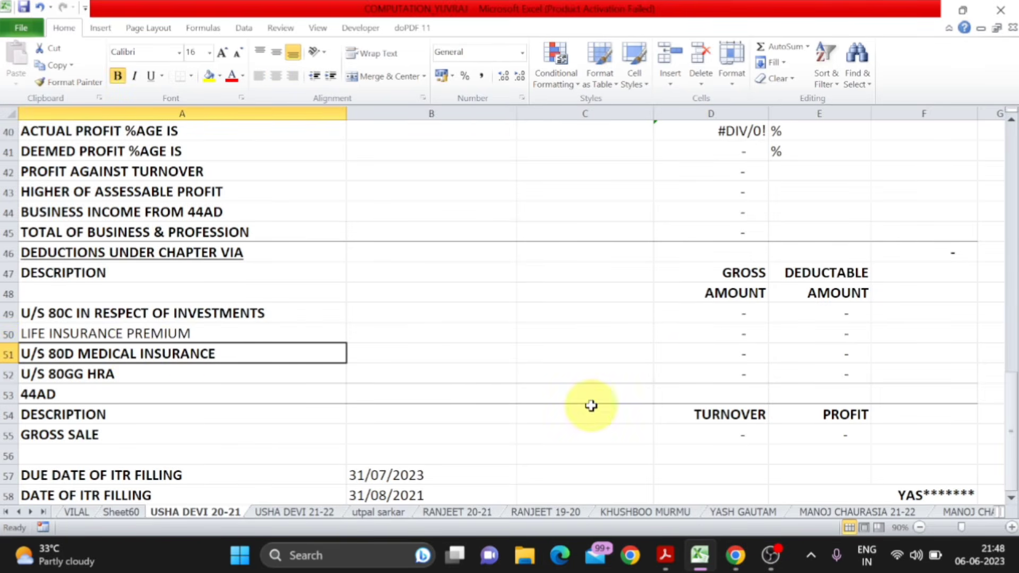
left_click(725, 354)
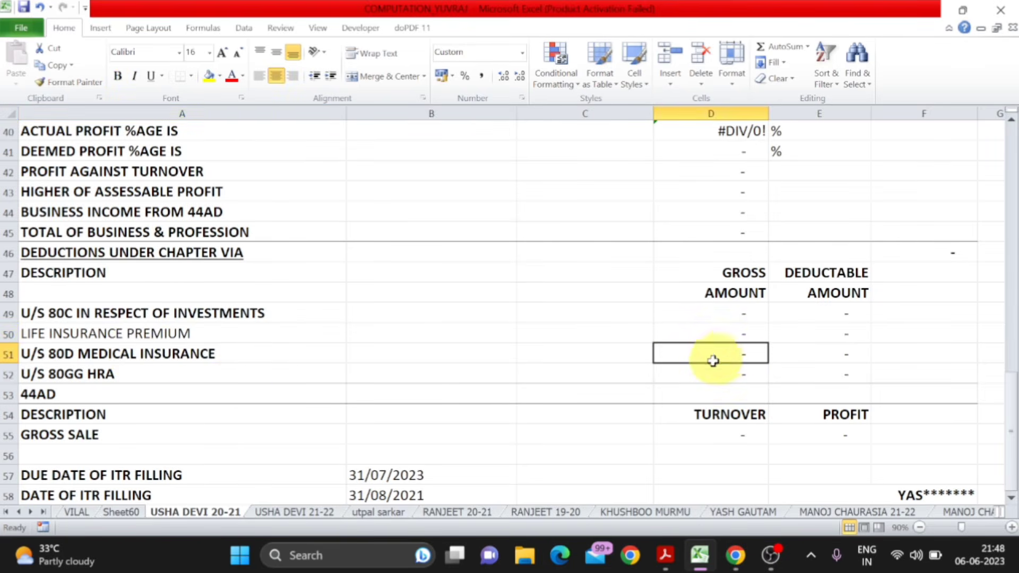
- Insert a blank row above the 44AD heading, below the U/S 80GG HRA row
left_click(8, 395)
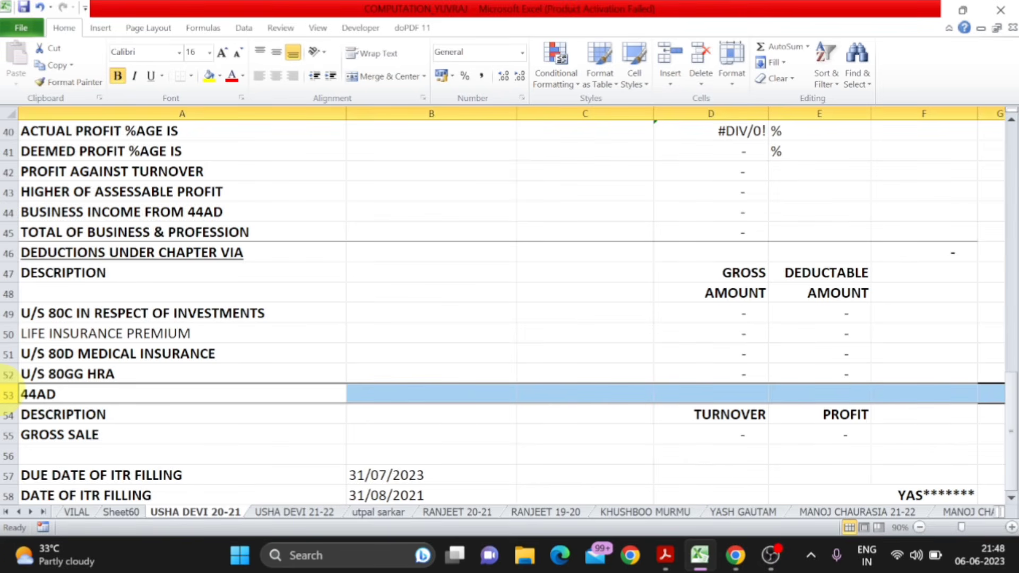
key("ctrl+shift+plus")
key("Down")
key("Down")
key("Up")
key("Up")
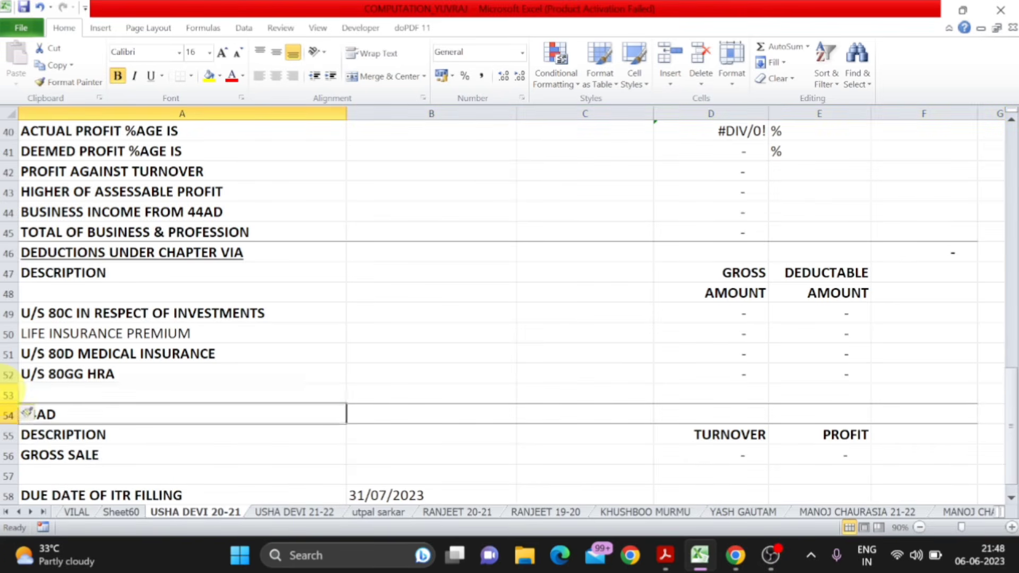
- Copy the U/S 80GG HRA label into the new row 53 and change it to U/S 80TTA
key("Up")
key("ctrl+c")
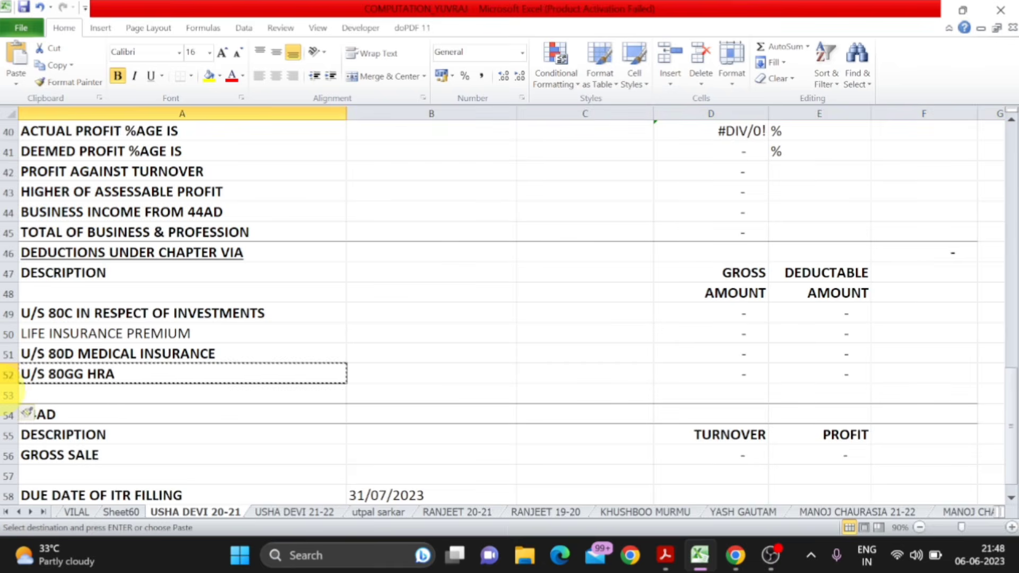
key("Down")
key("ctrl+v")
double_click(105, 394)
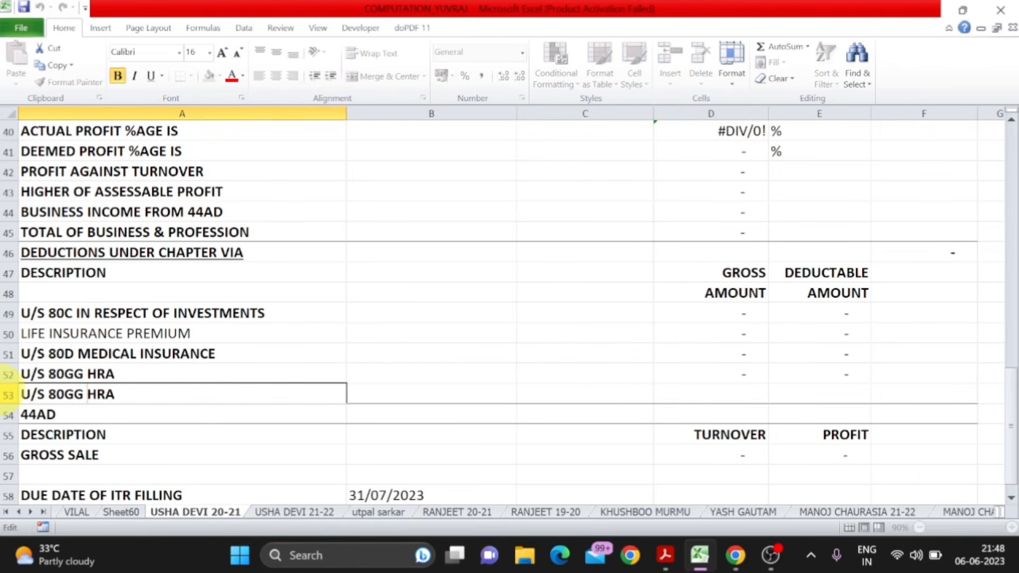
key("End")
key("BackSpace")
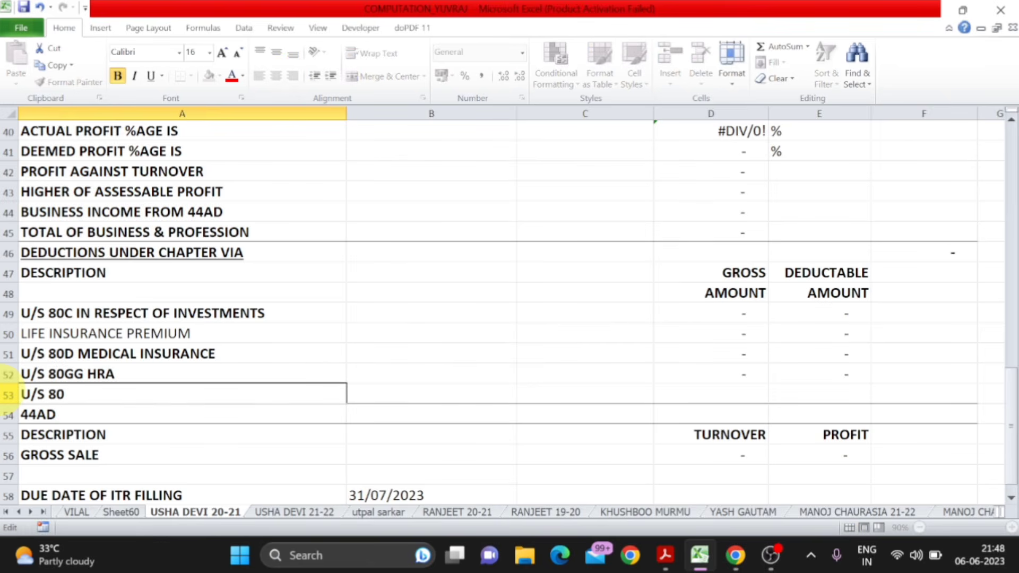
key("Return")
- Enter the formula =E53 as the gross amount of the U/S 80TTA row in D53
key("Up")
key("Right")
key("Right")
key("Right")
key("Right")
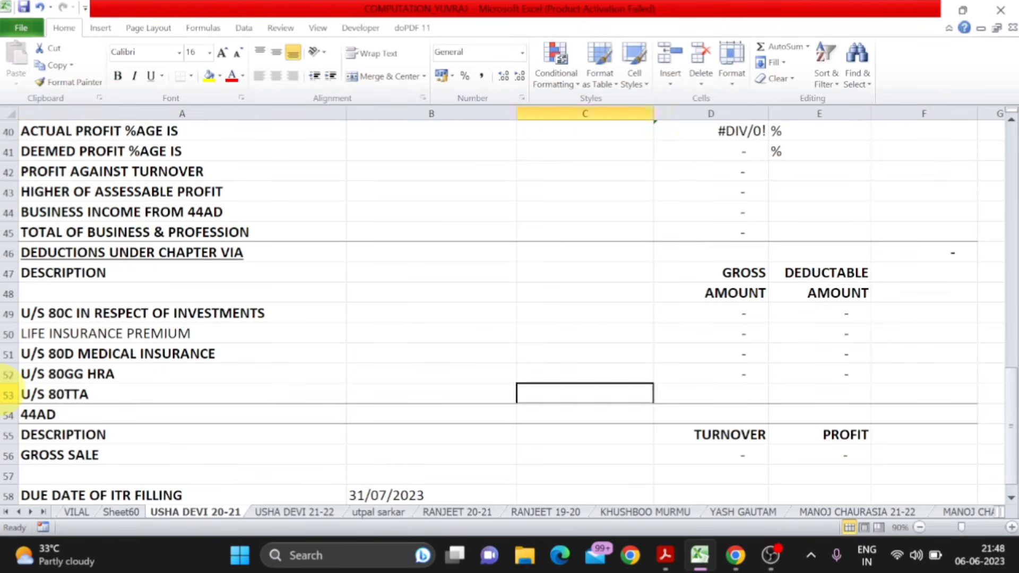
key("Left")
type("=E53")
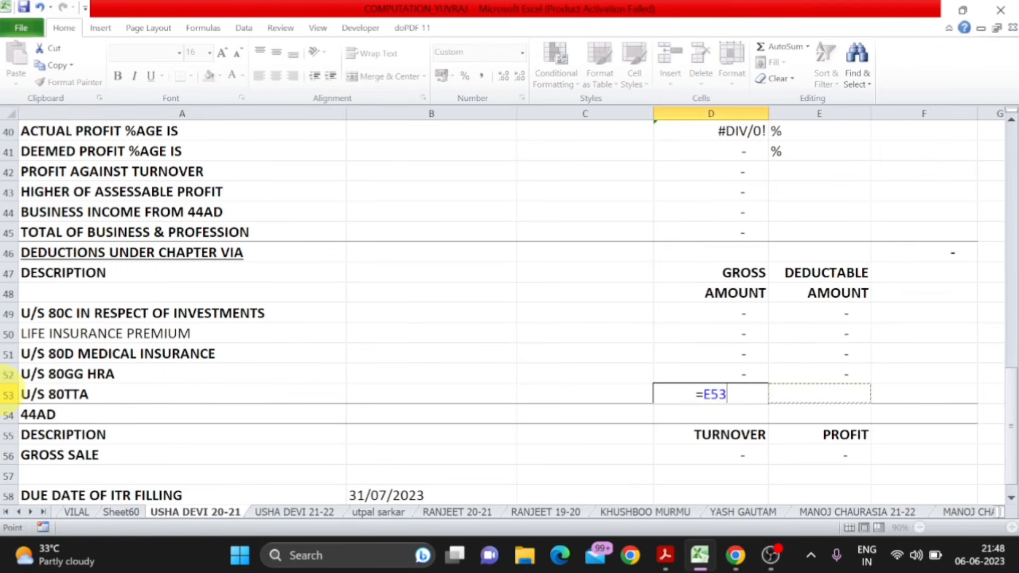
key("Return")
key("Up")
key("Up")
key("Up")
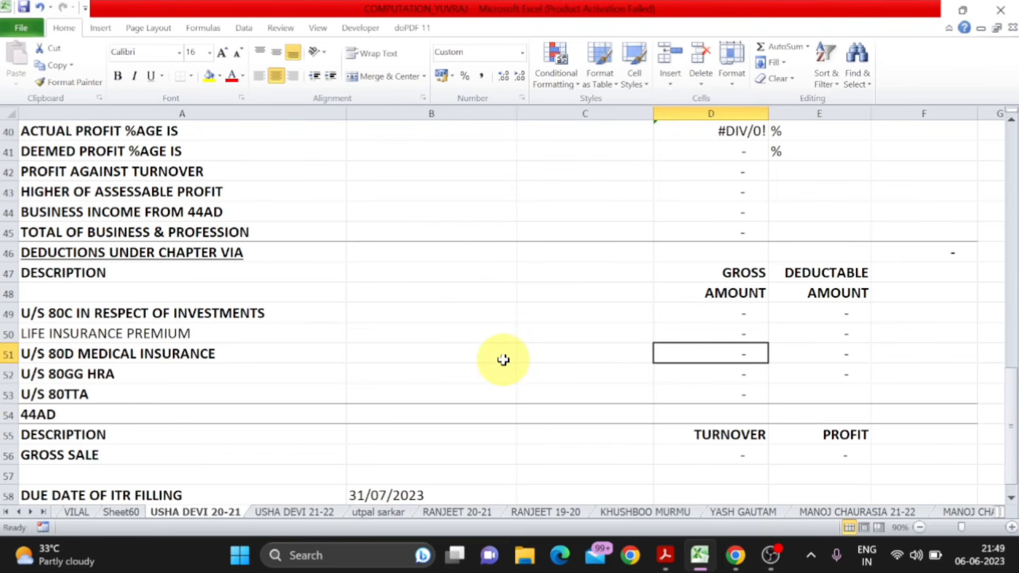
- Check the deductions and Part D tax figures in ITR FORM.pdf against the sheet's basic exemption limit and normal-rate tax rows
key("alt+Tab")
scroll(525, 369, "down", 5)
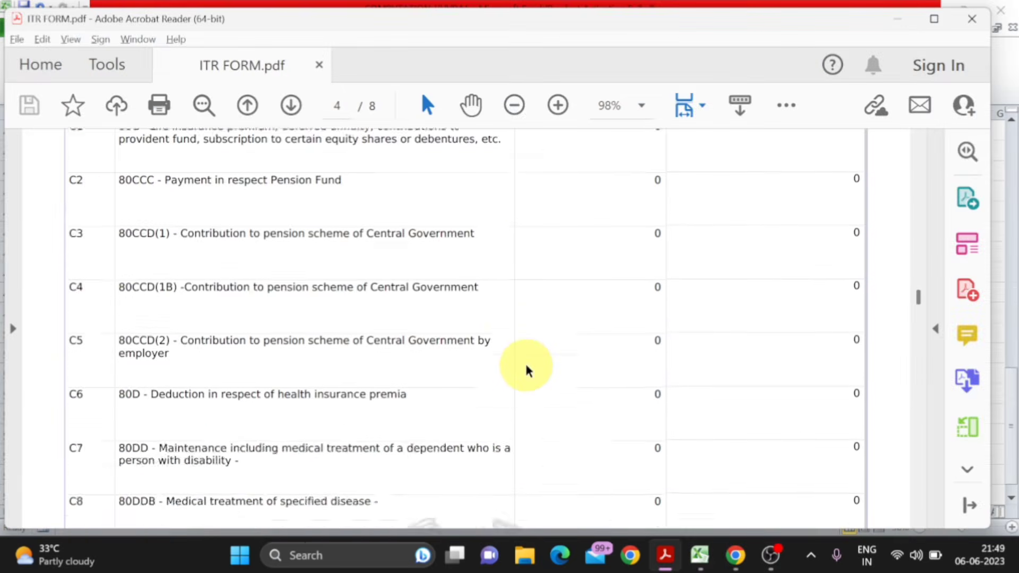
scroll(526, 369, "down", 15)
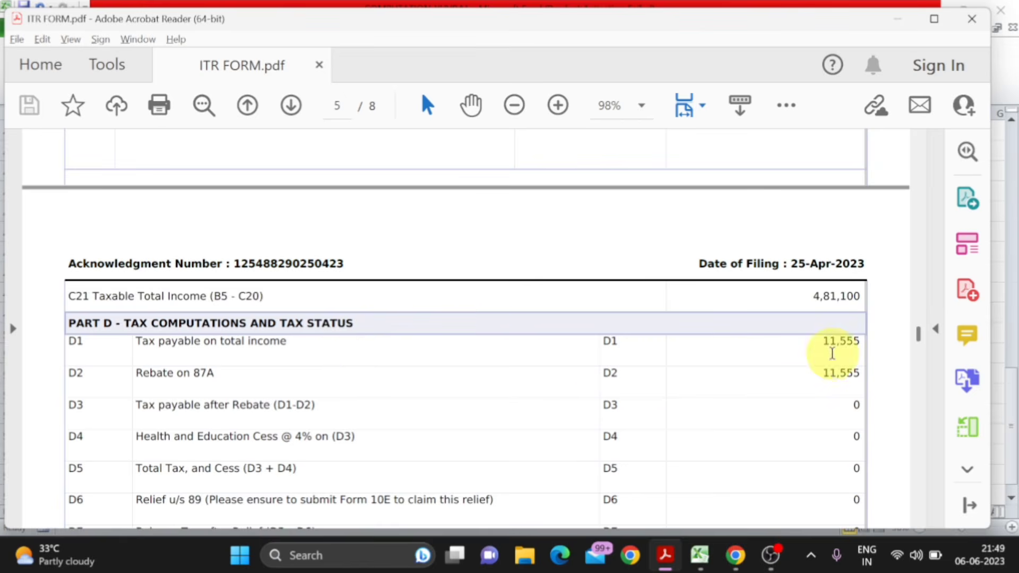
key("alt+Tab")
scroll(831, 357, "up", 8)
scroll(831, 357, "down", 1)
left_click(174, 273)
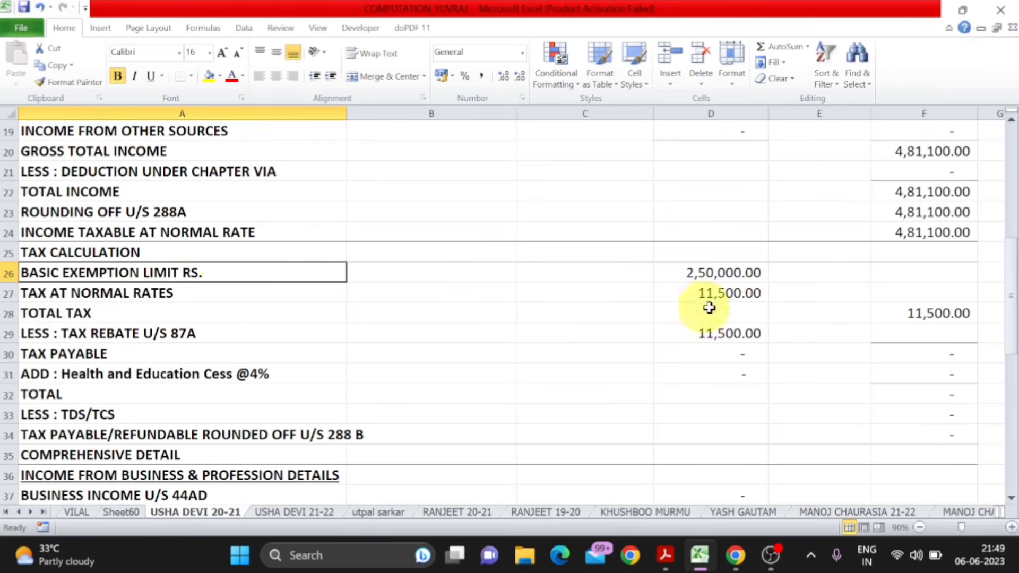
left_click(720, 271)
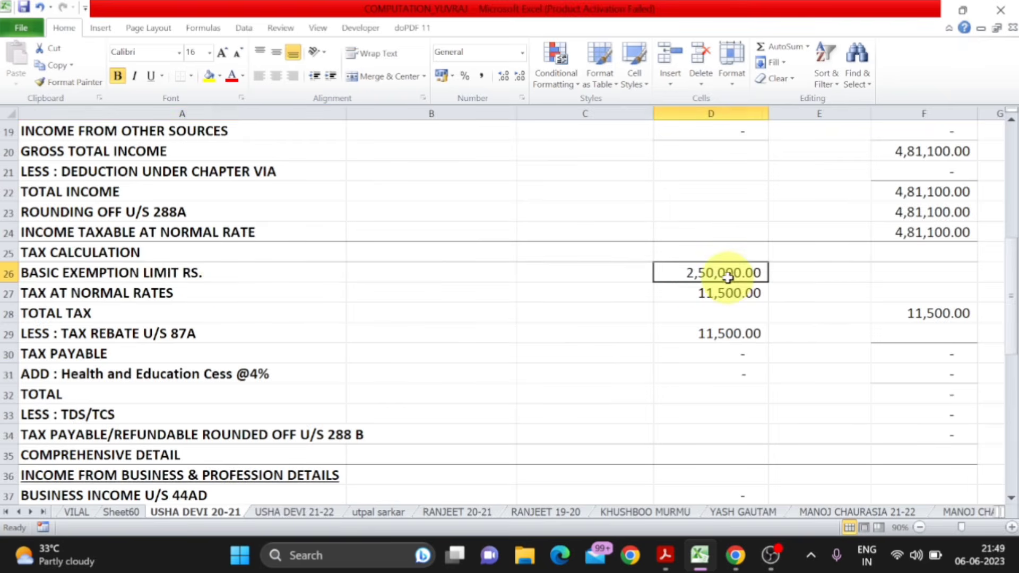
left_click(200, 294)
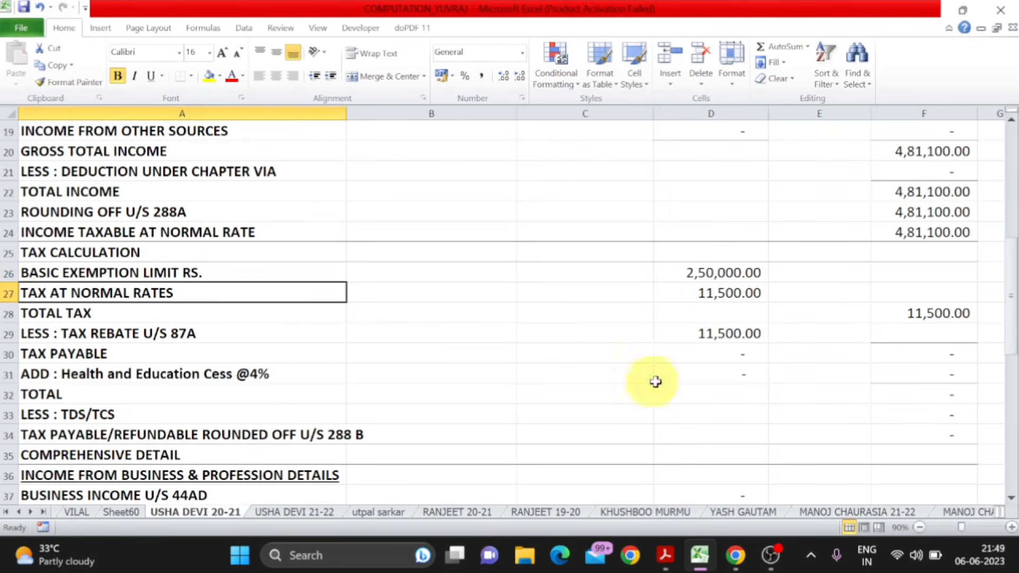
- Look up the tax payable on total income in ITR FORM.pdf and enter 11555 as the tax at normal rates in D27
left_click(715, 293)
key("alt+Tab")
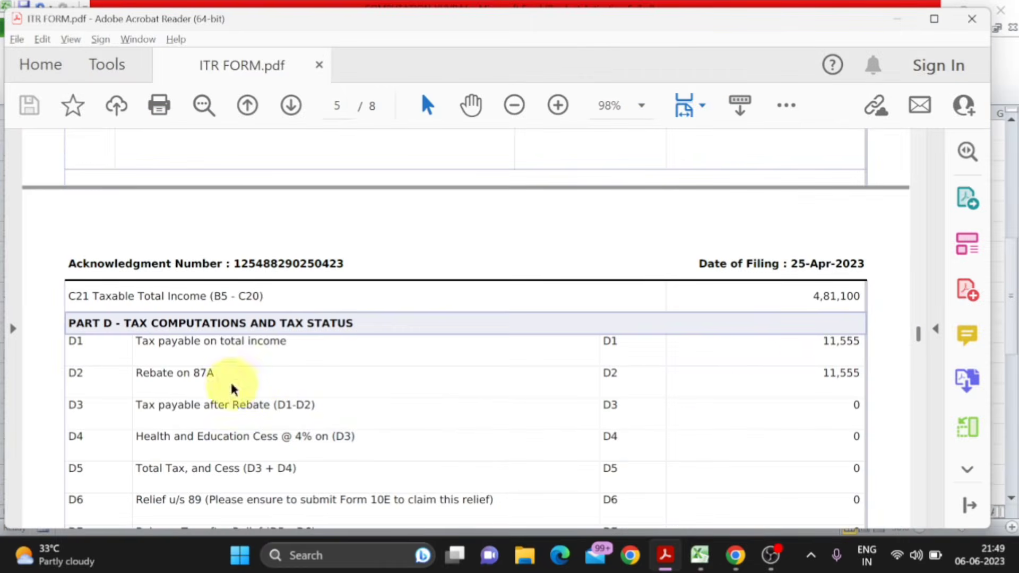
key("alt+Tab")
type("11")
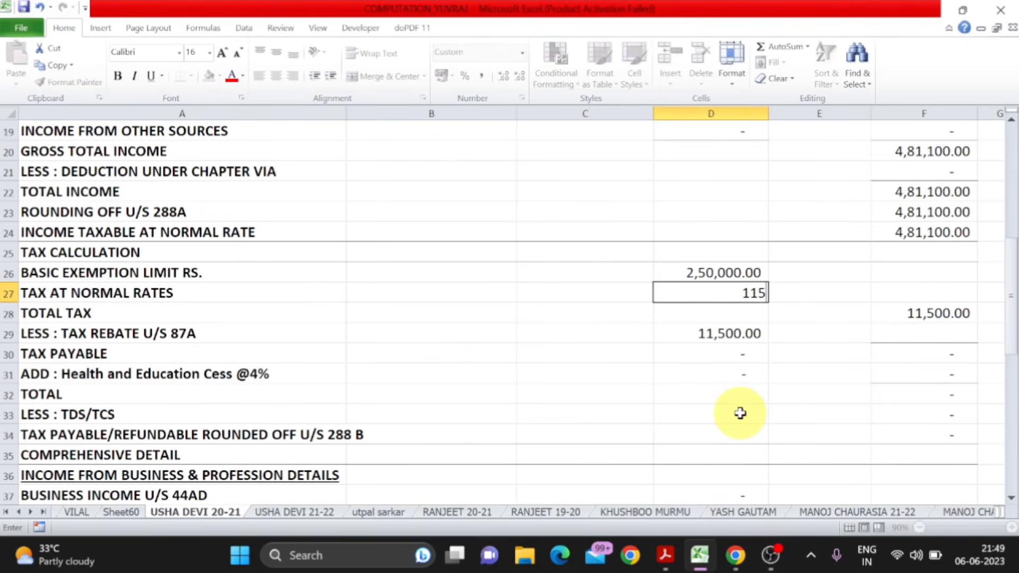
key("Return")
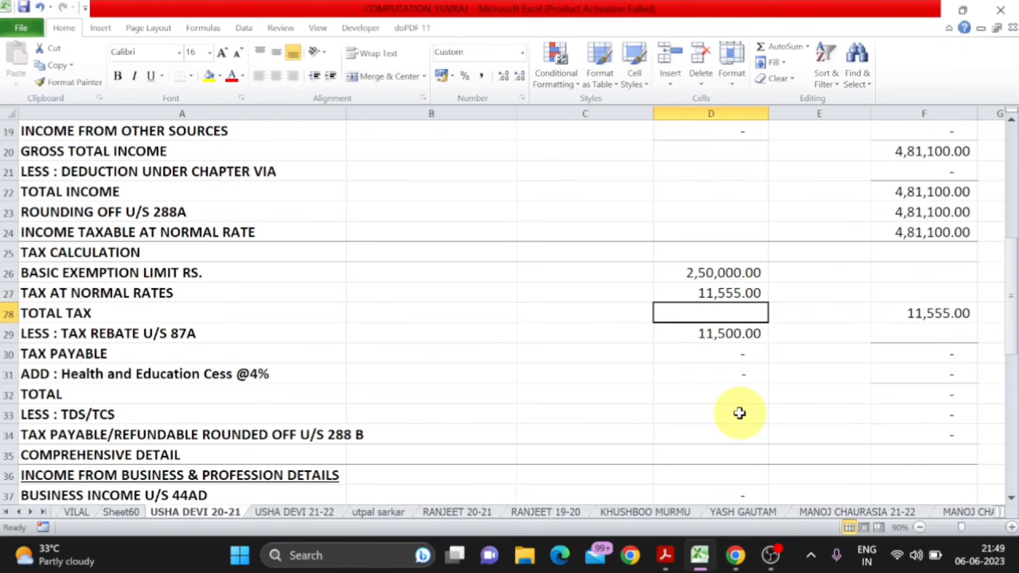
- Check the amount cells for the section 87A tax rebate and for TDS/TCS
left_click(196, 338)
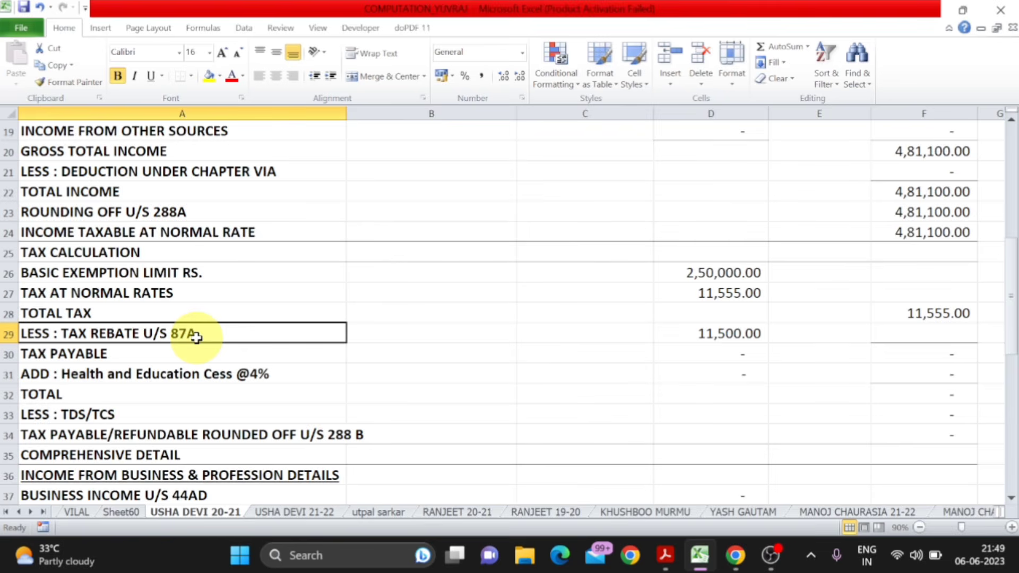
key("Right")
key("Right")
key("Right")
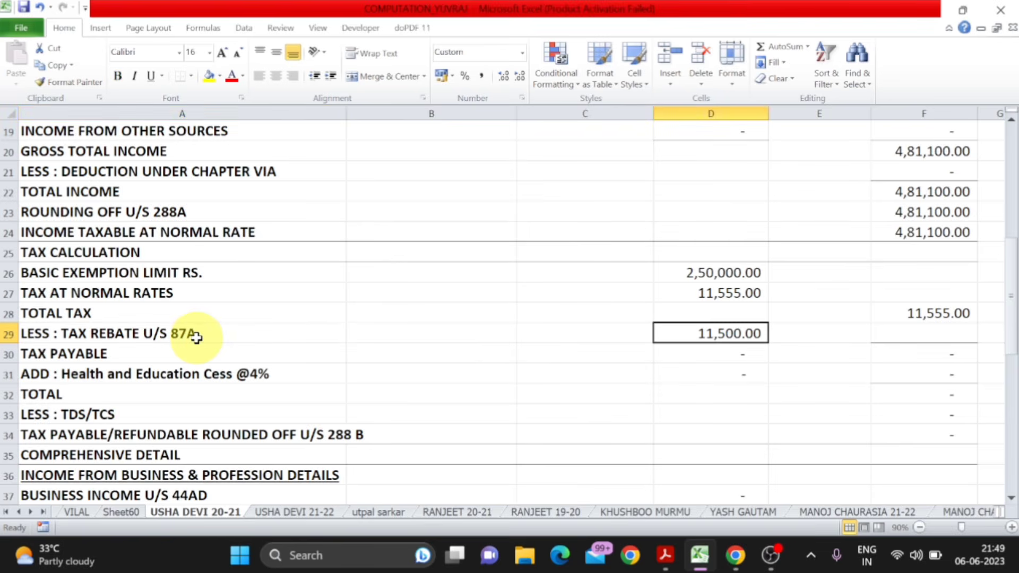
left_click(168, 420)
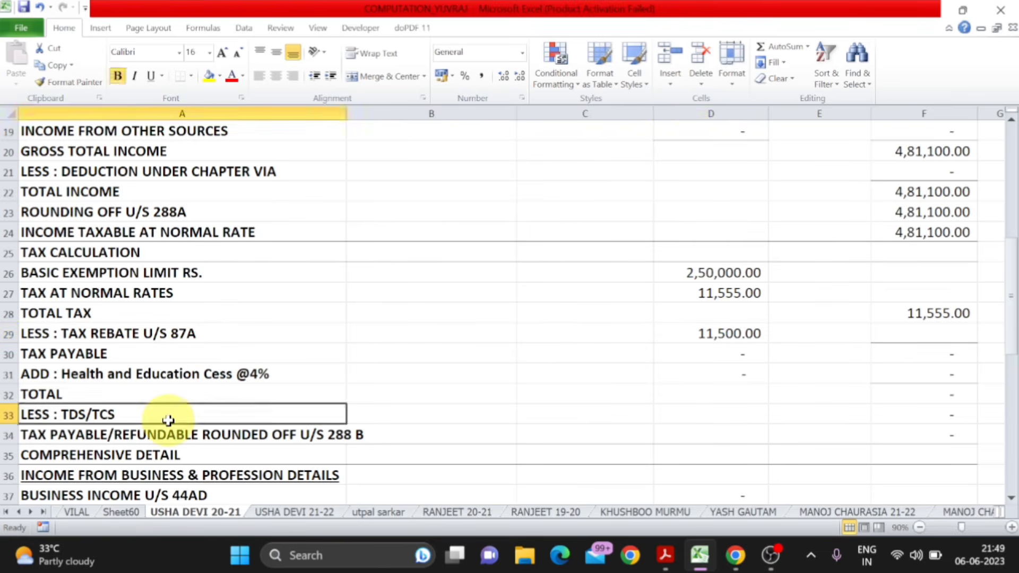
key("Right")
key("Right")
key("Right")
key("Right")
key("Right")
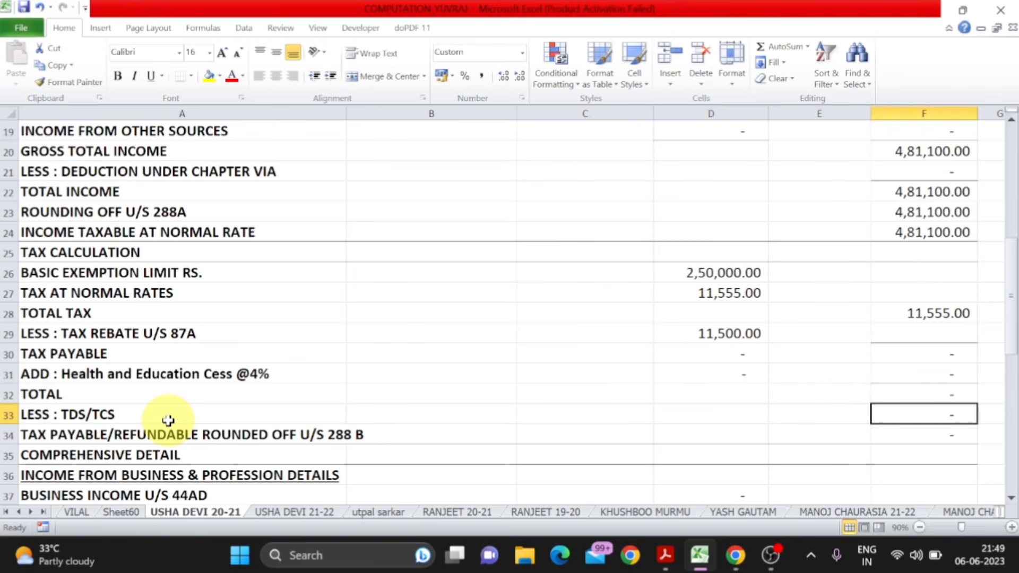
type("-")
key("Escape")
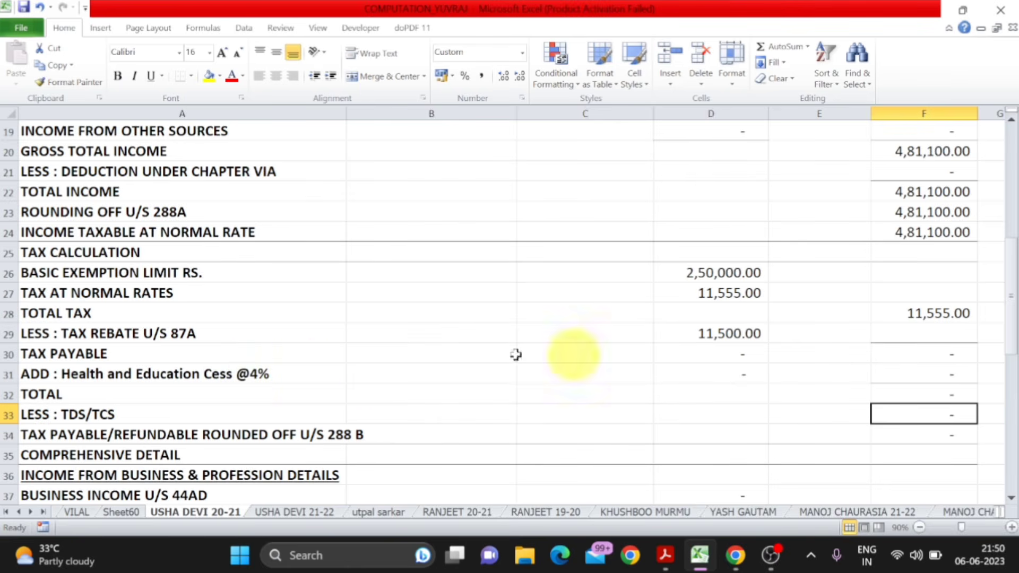
- Clear the section 87A rebate amount in D29 and check the health and education cess row
left_click(719, 333)
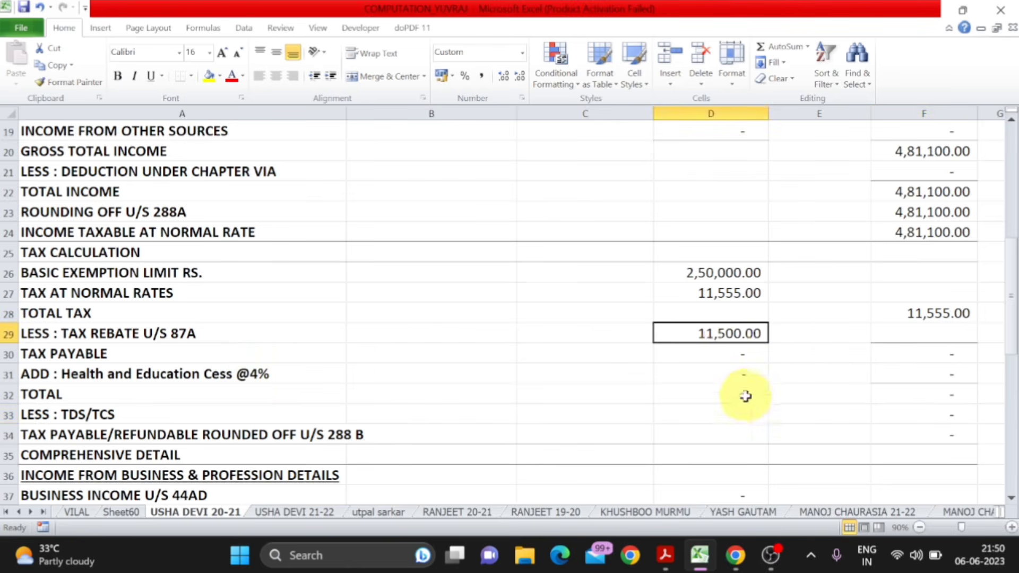
key("Delete")
left_click(183, 374)
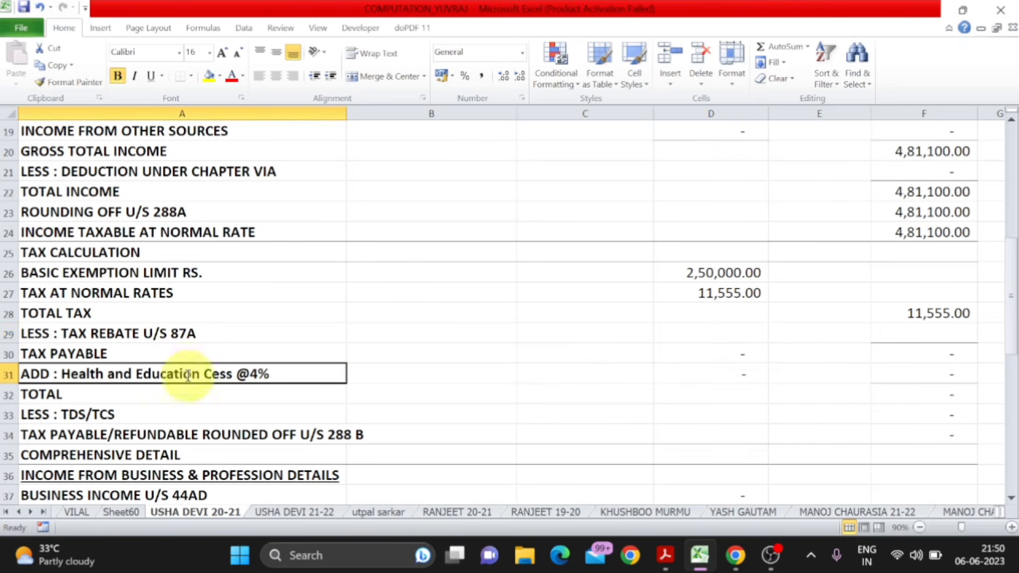
left_click(917, 371)
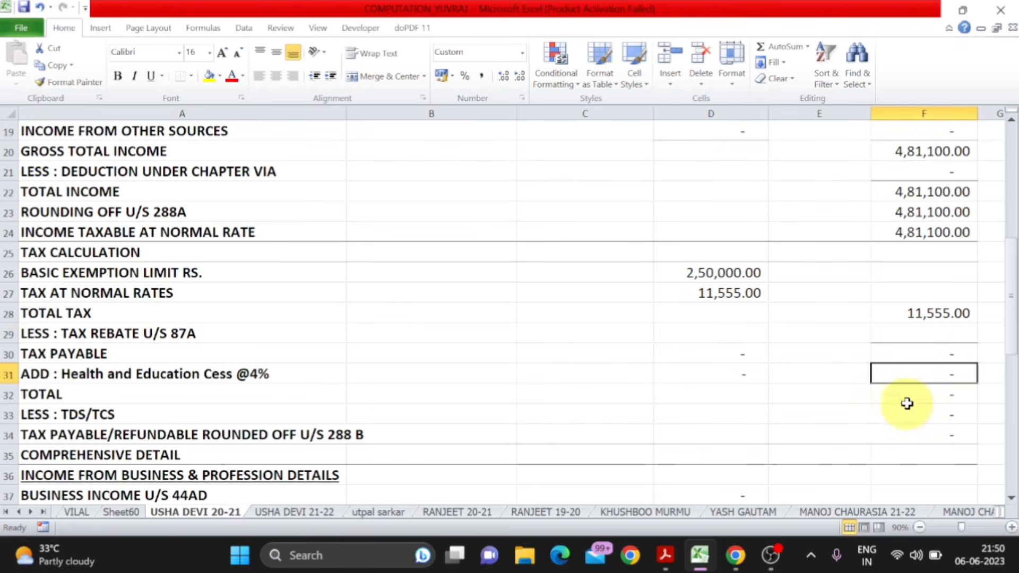
- Link the business income u/s 44AD in D37 to the income from business or profession in D13
scroll(897, 424, "down", 3)
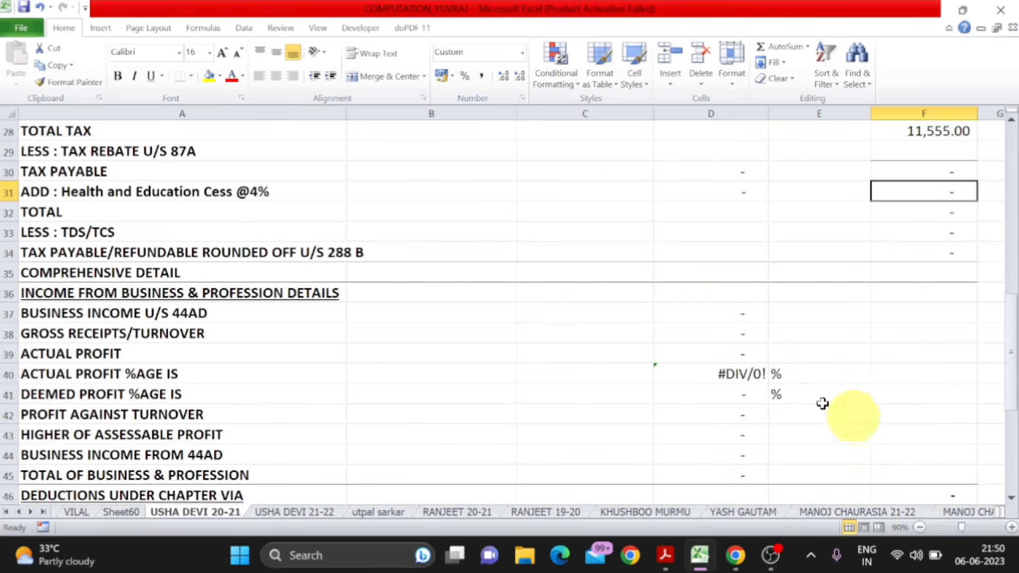
left_click(713, 314)
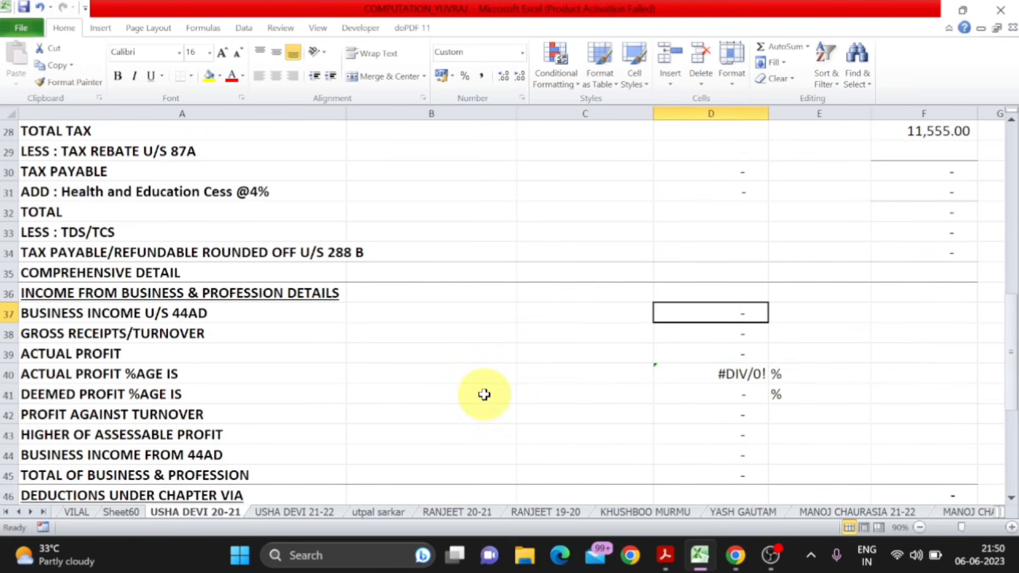
type("=")
scroll(485, 394, "up", 2)
scroll(484, 395, "up", 5)
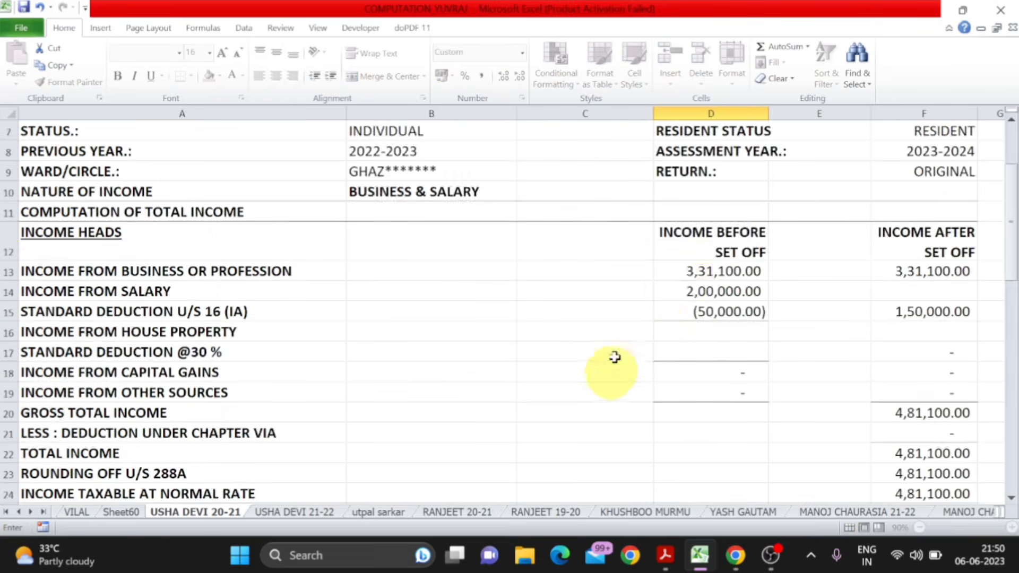
left_click(689, 273)
key("Return")
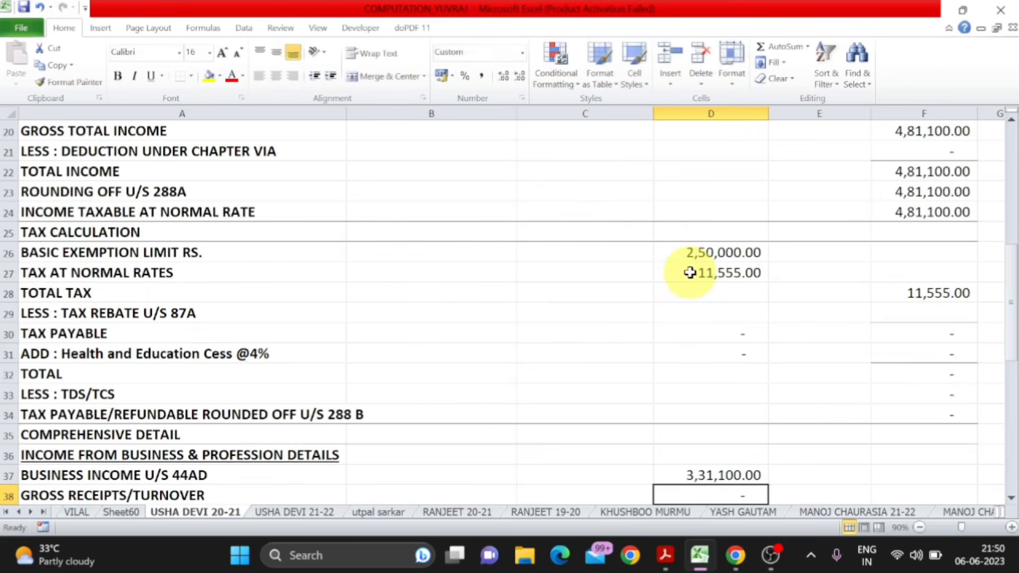
- Look up the gross turnover amounts under E1 in ITR FORM.pdf and enter =254141+804571 as gross receipts/turnover in D38
scroll(690, 272, "down", 2)
key("alt+Tab")
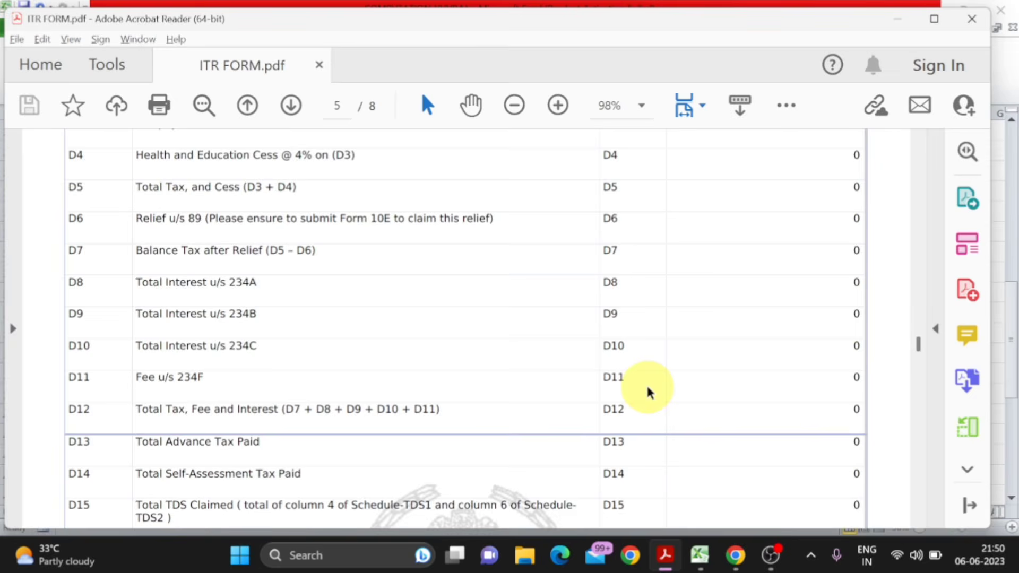
scroll(648, 391, "down", 10)
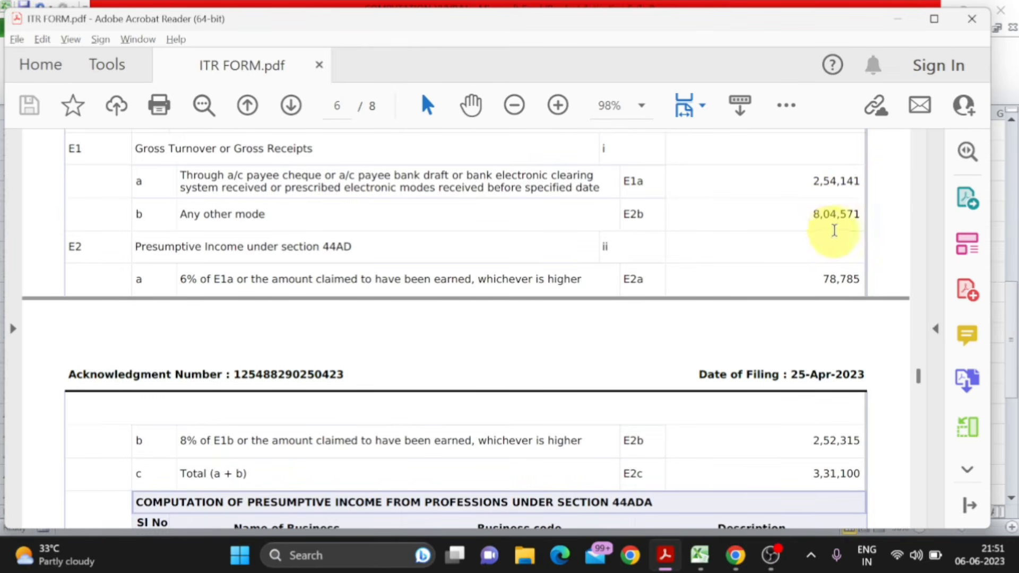
key("alt+Tab")
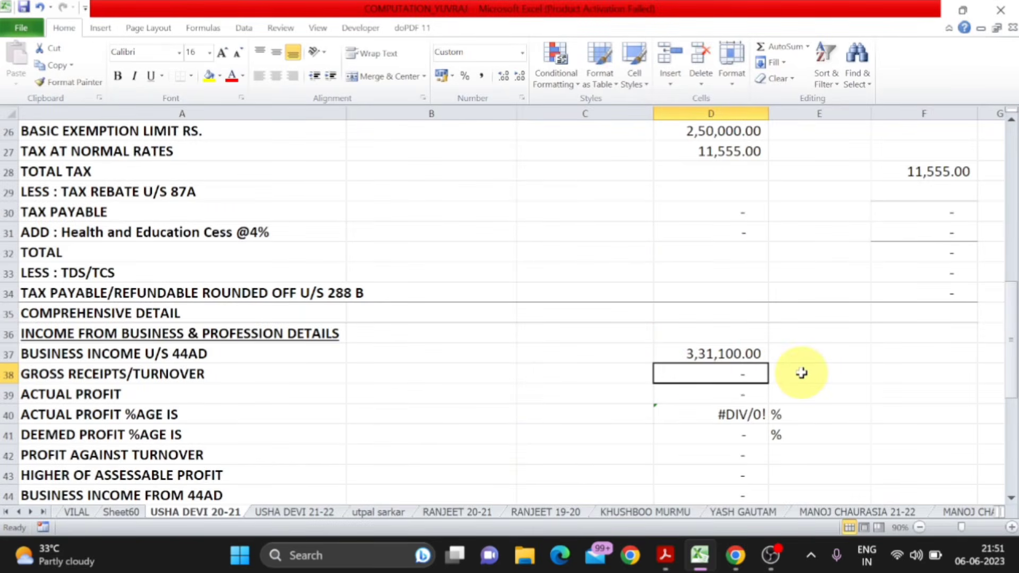
key("alt+Tab")
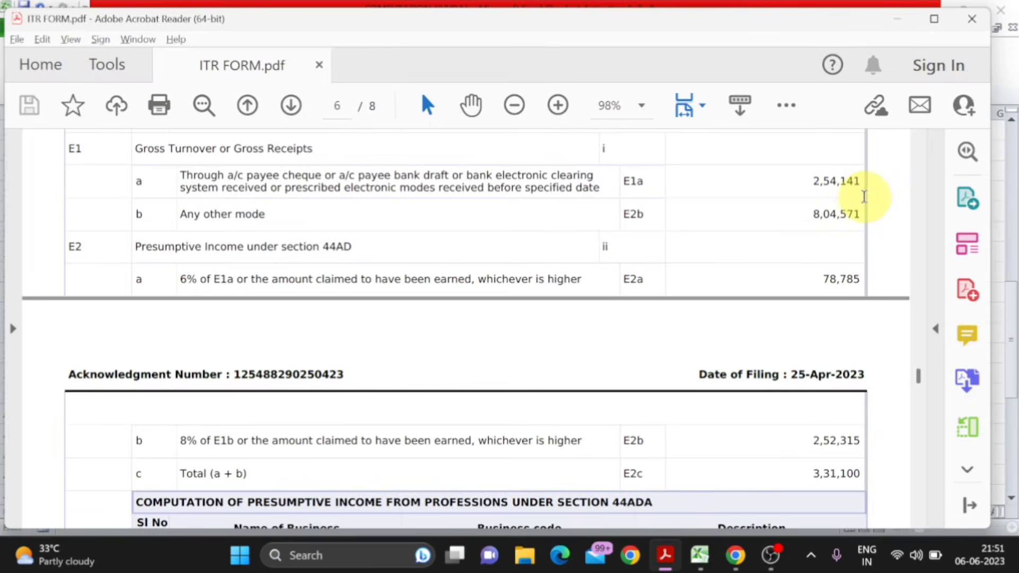
key("alt+Tab")
type("254")
key("alt+Tab")
key("alt+Tab")
type("141+")
key("alt+Tab")
key("alt+Tab")
type("804")
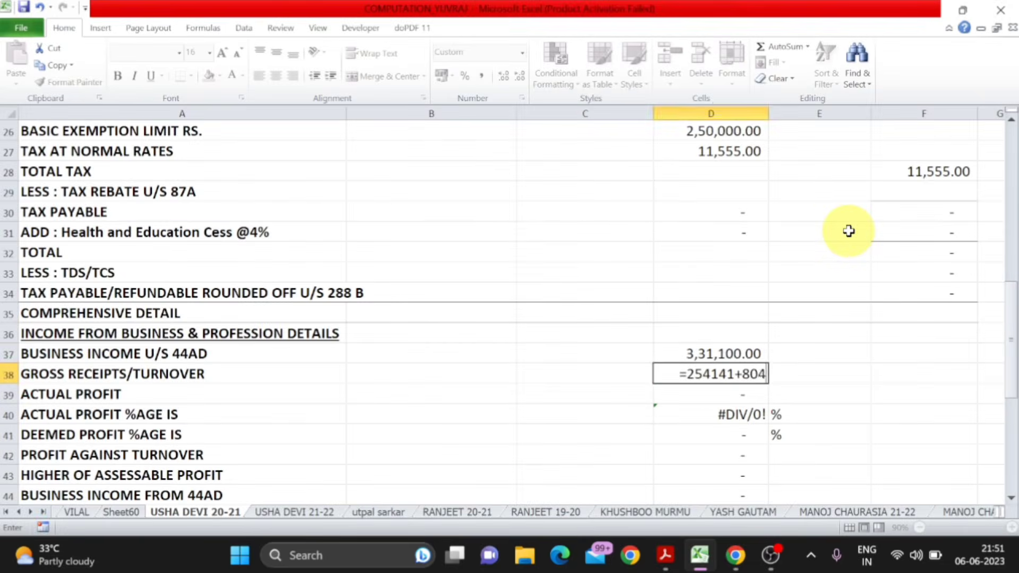
key("alt+Tab")
key("alt+Tab")
type("571")
key("Return")
key("Up")
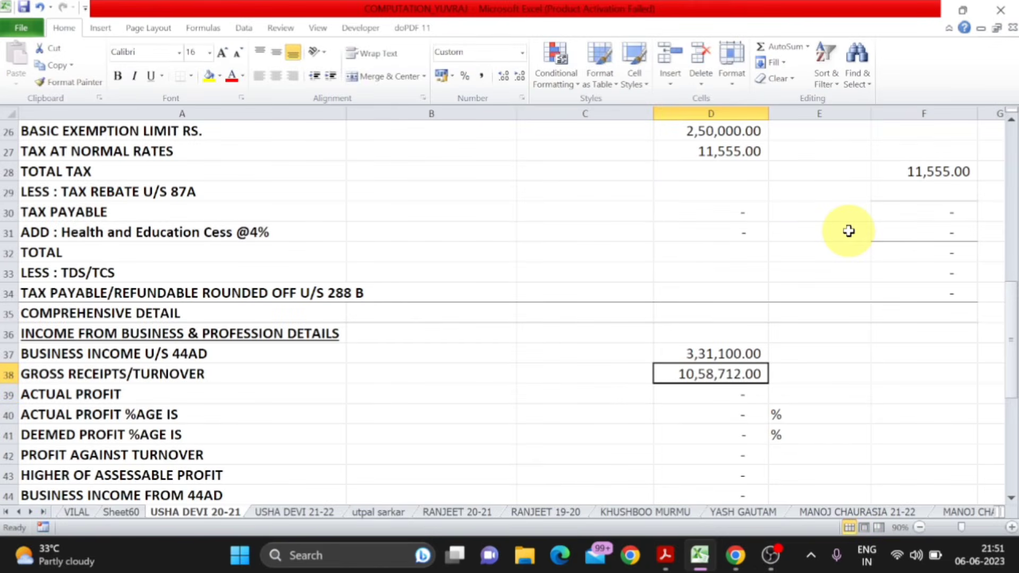
- Enter 331100 as the actual profit in D39
left_click(735, 397)
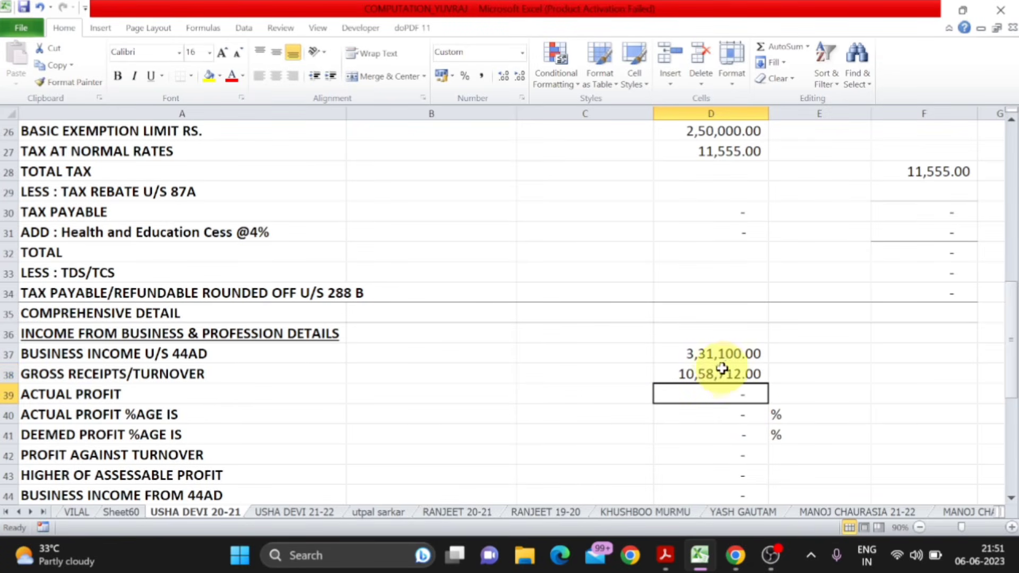
type("3")
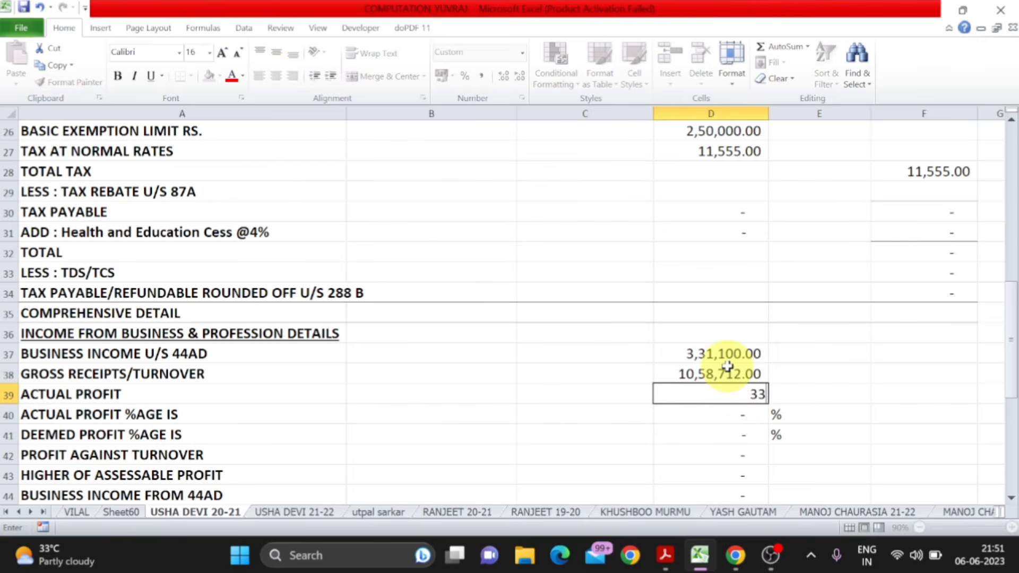
type(",31,100")
key("Return")
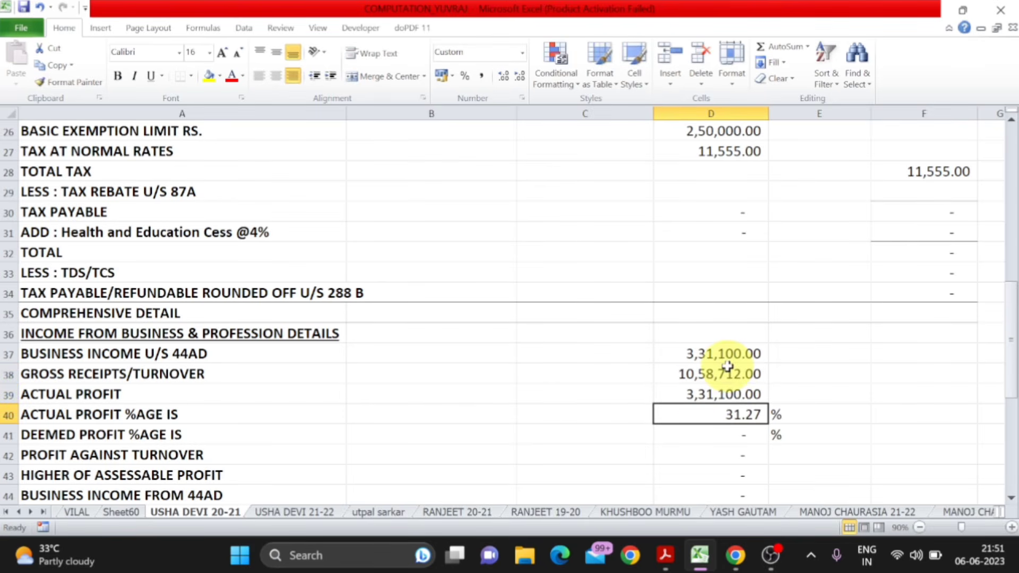
- Check the actual profit percentage and enter 31 as the deemed profit percentage in D41
left_click(184, 415)
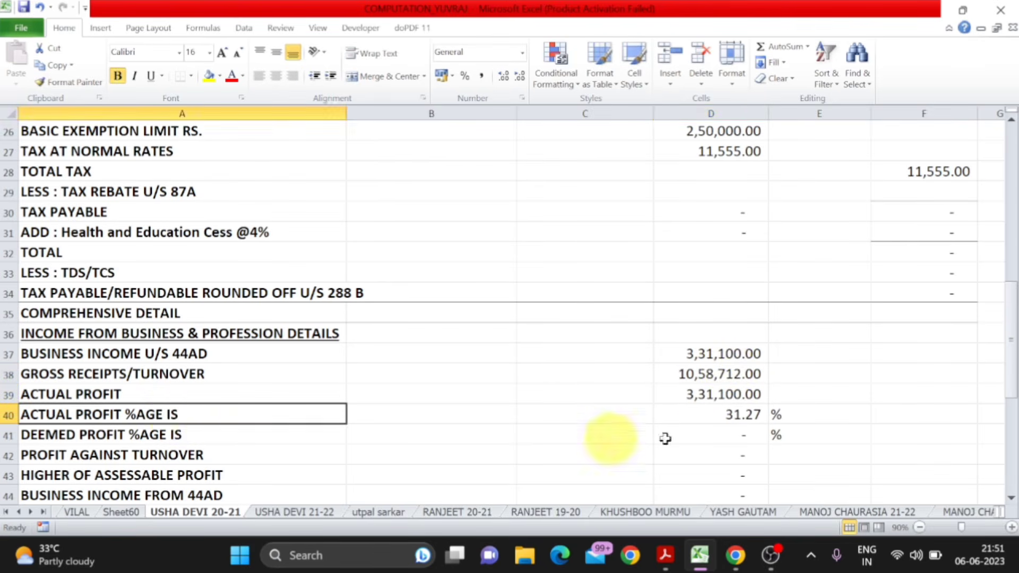
left_click(729, 418)
left_click(733, 430)
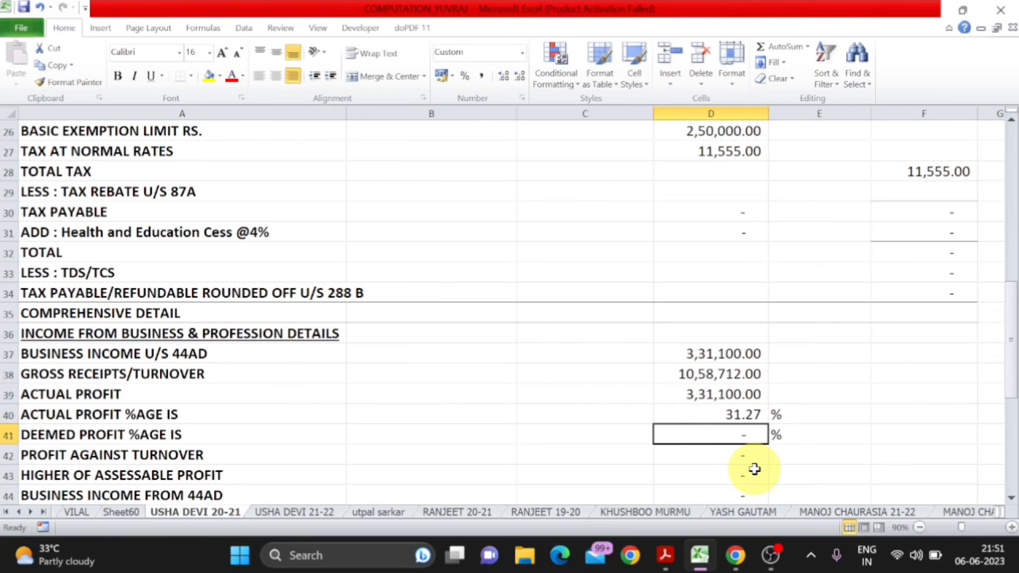
type("31.2")
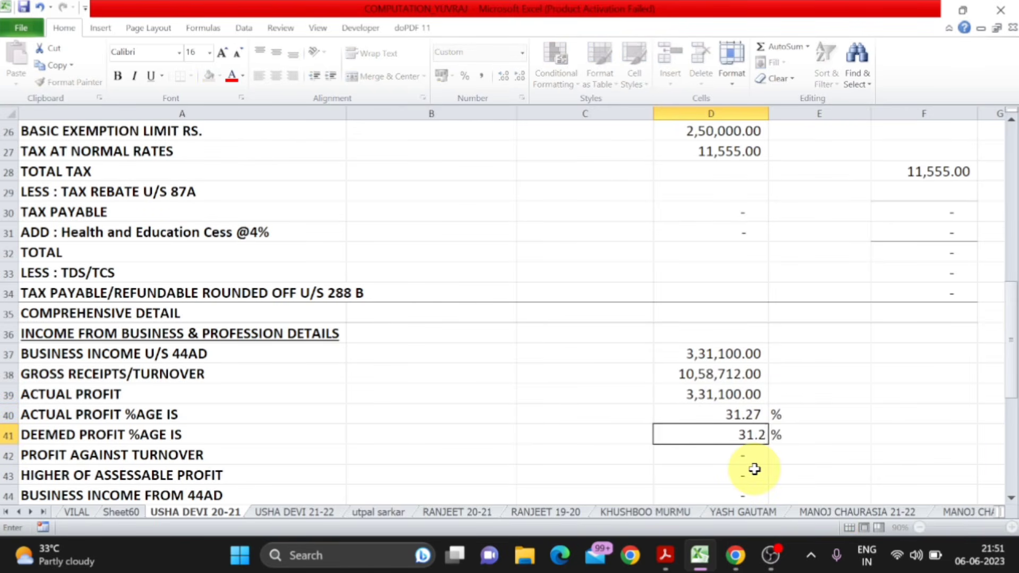
key("Return")
key("Up")
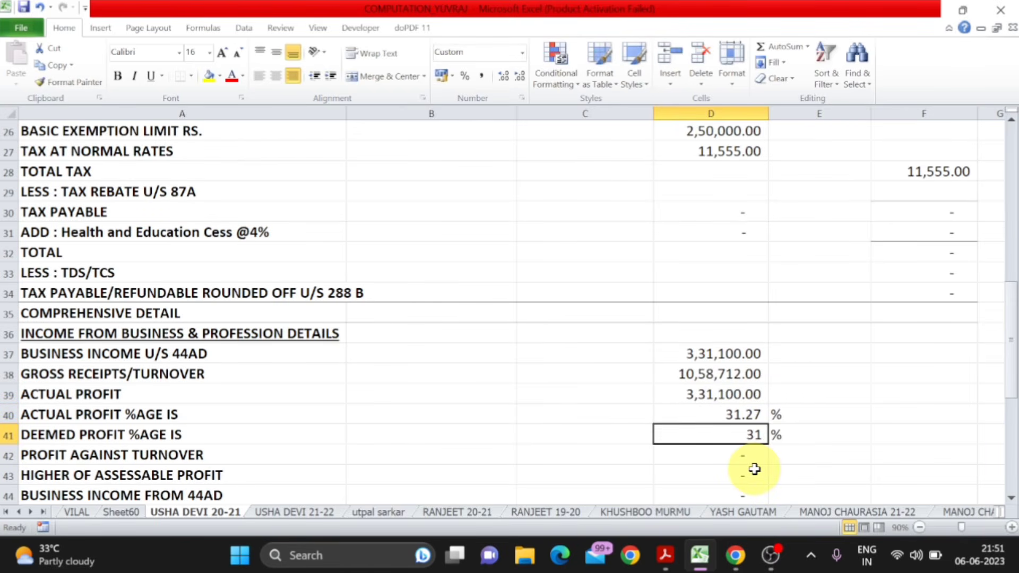
- Enter 331100 as the profit against turnover in D42
scroll(754, 469, "down", 1)
left_click(745, 394)
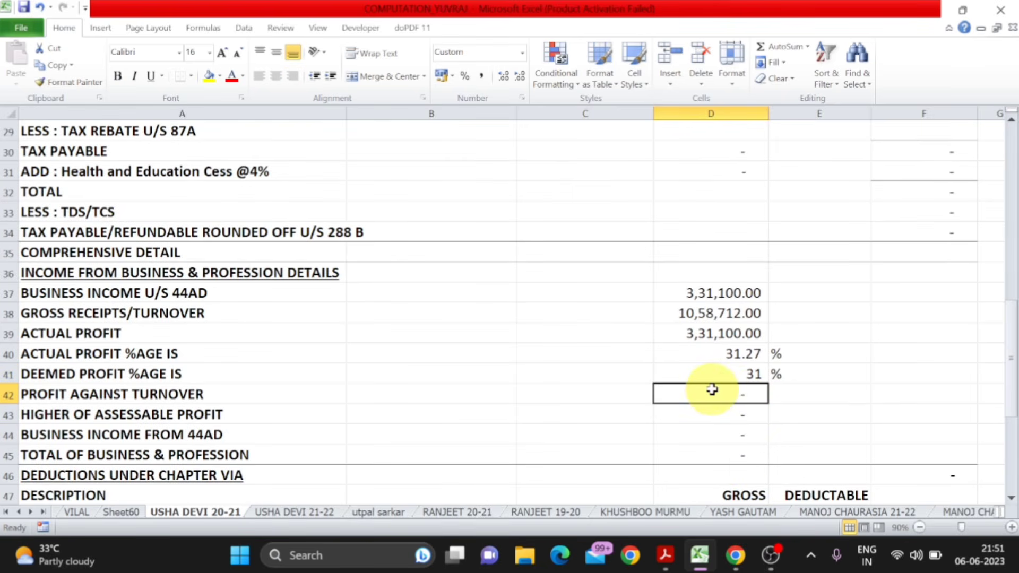
type("3")
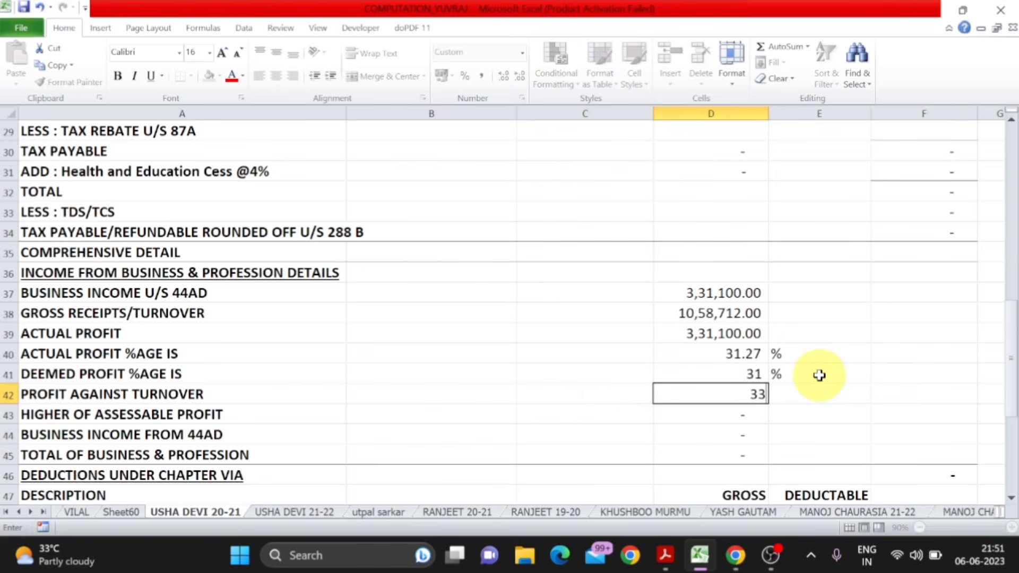
type(",31,100")
key("Return")
key("Up")
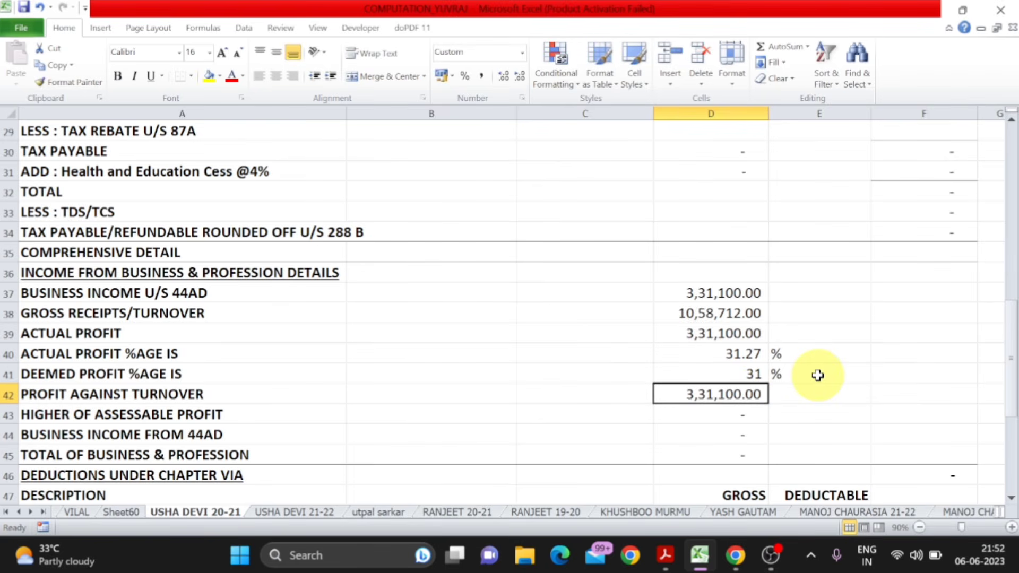
- Copy the profit against turnover amount into D43:D45 for assessable profit, 44AD business income and total business income
key("ctrl+c")
key("Down")
key("shift+Down")
key("shift+Down")
key("ctrl+v")
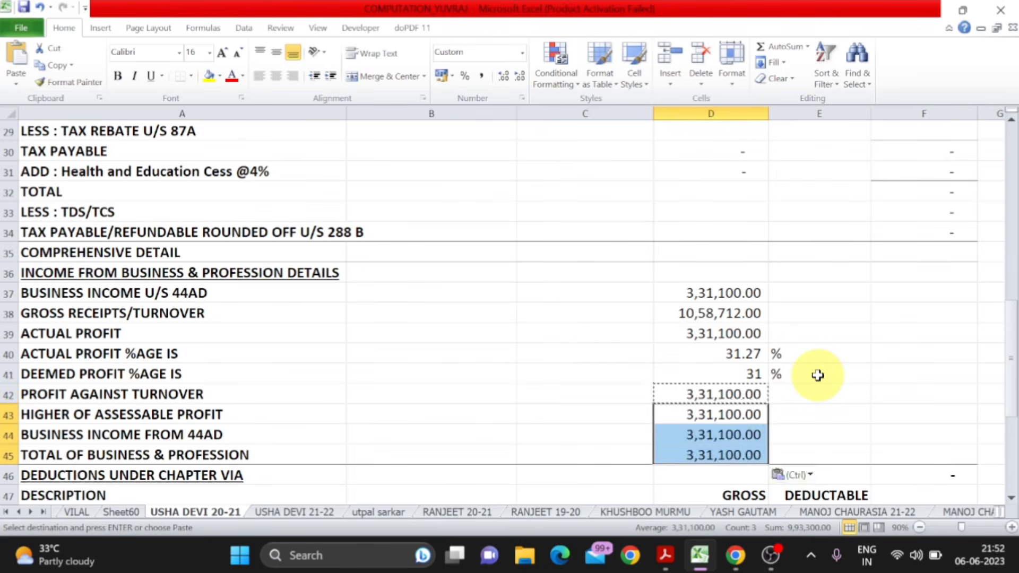
key("Escape")
- Look up the date of filing in ITR FORM.pdf and change the date of ITR filing in B59 to 25/04/2023
scroll(815, 374, "down", 2)
scroll(812, 372, "down", 2)
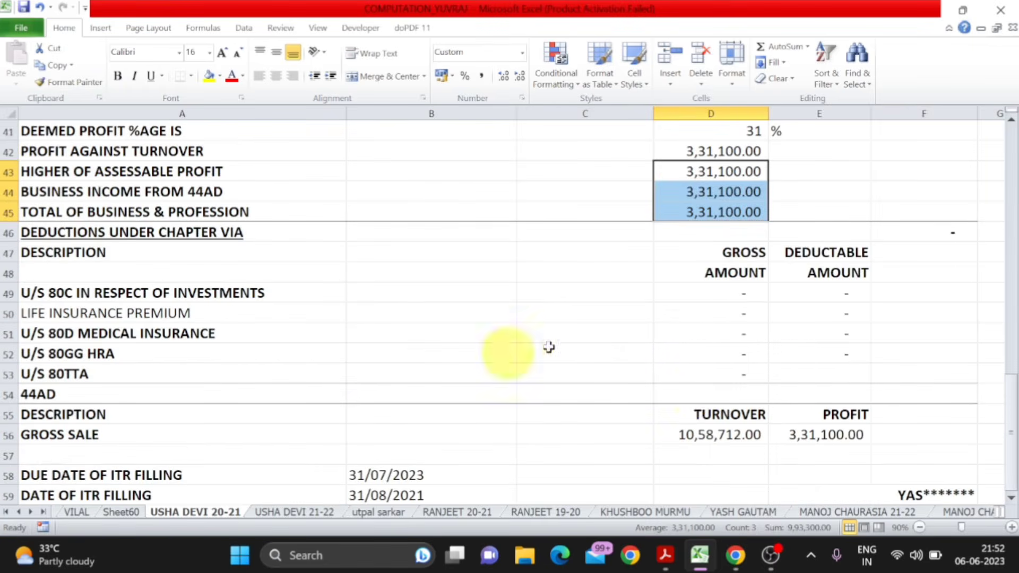
scroll(677, 344, "down", 1)
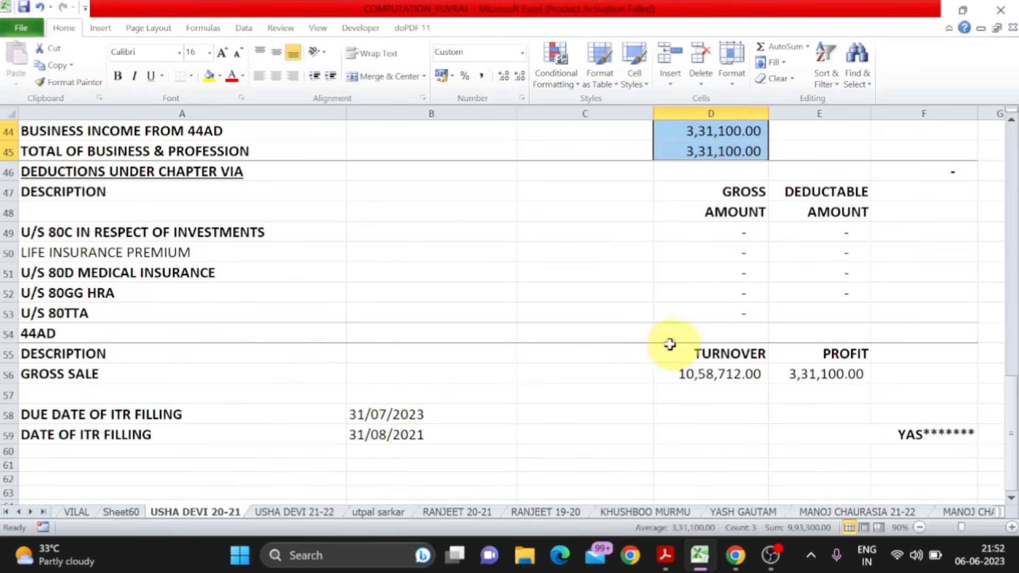
double_click(444, 433)
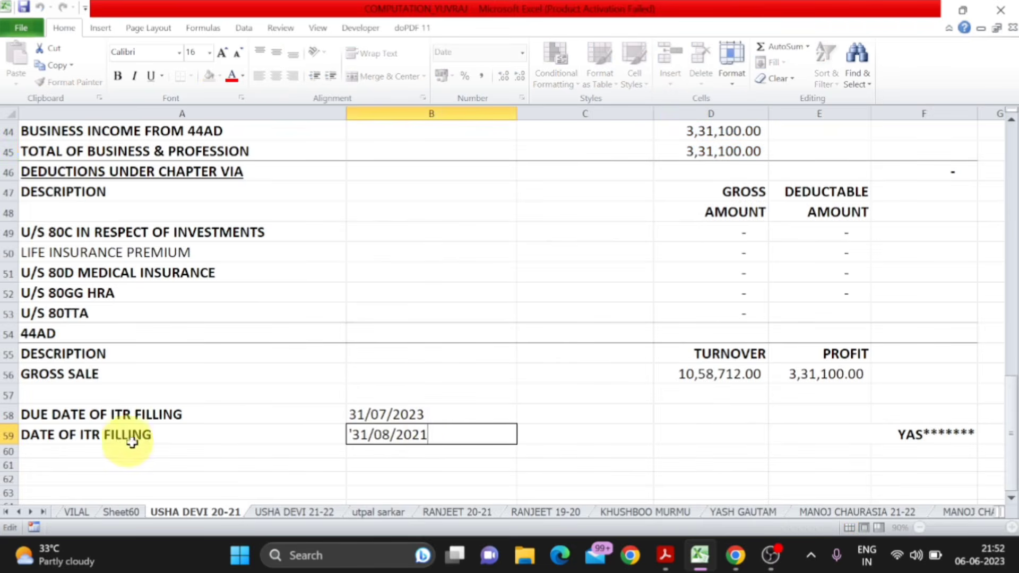
key("alt+Tab")
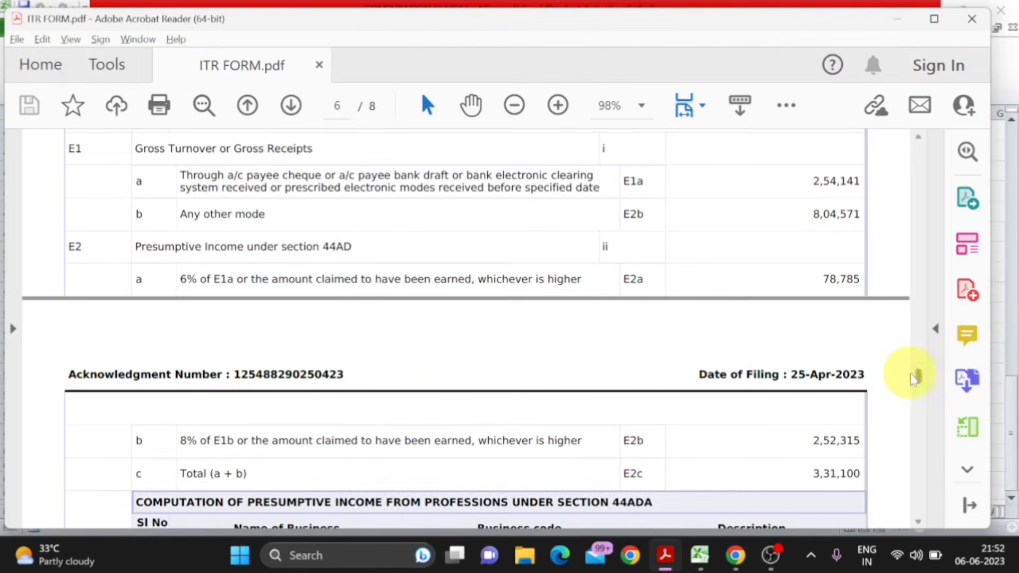
left_click_drag(920, 379, 912, 453)
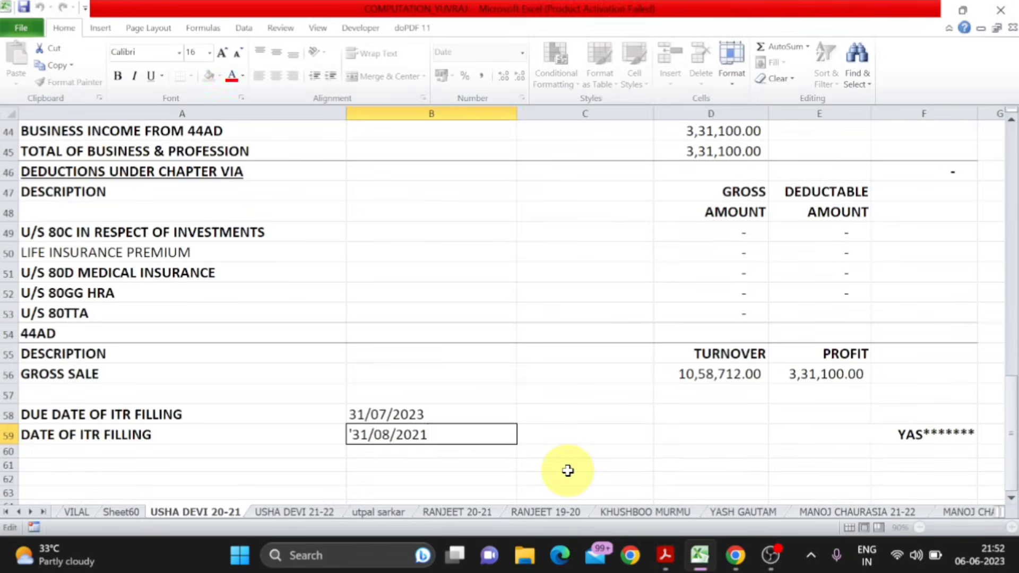
key("BackSpace")
key("BackSpace")
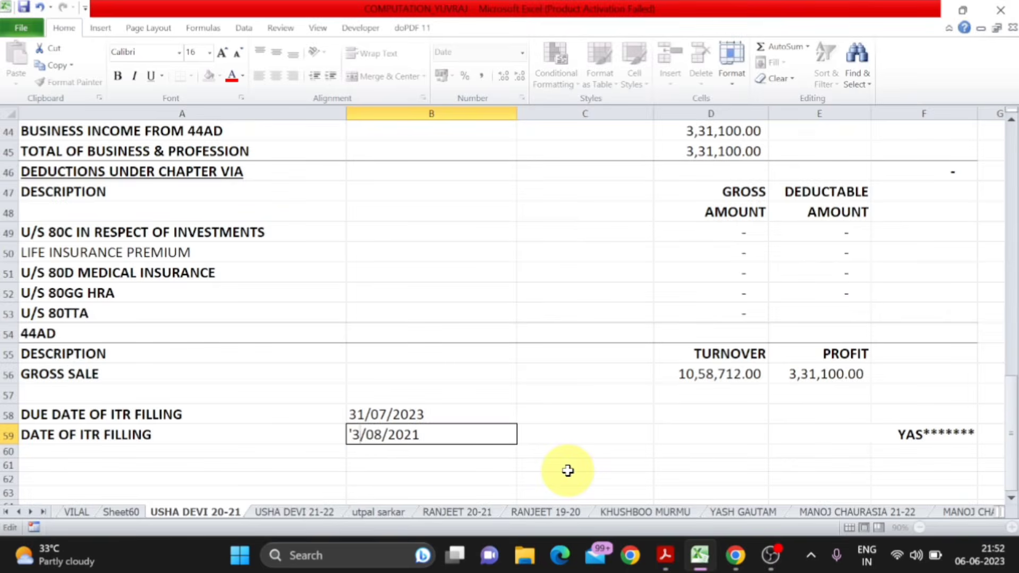
type("25")
key("BackSpace")
type("4")
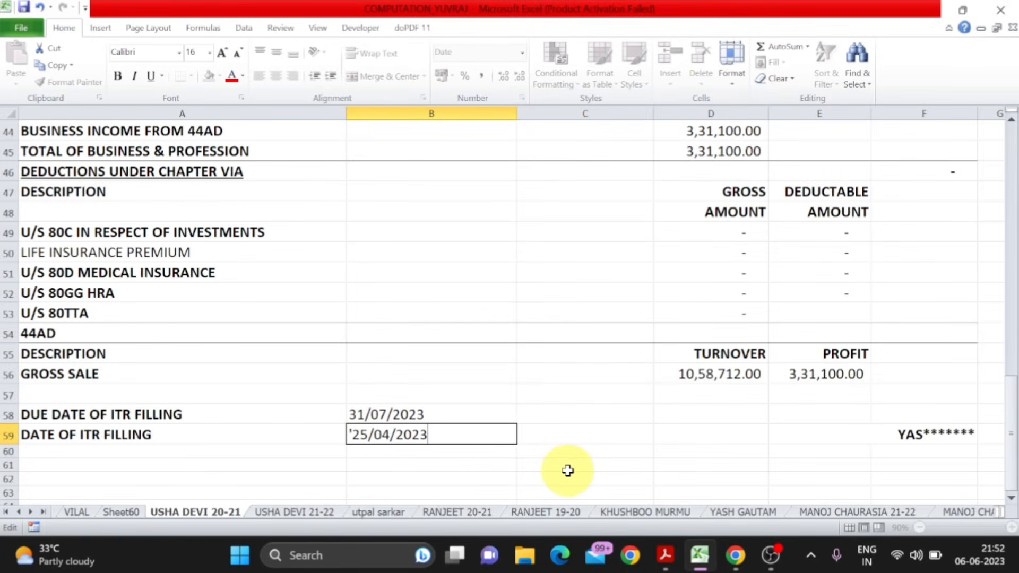
key("Return")
- Select the whole computation from A2 to F59 and print only that selection to the doPDF 11 printer
scroll(568, 470, "up", 14)
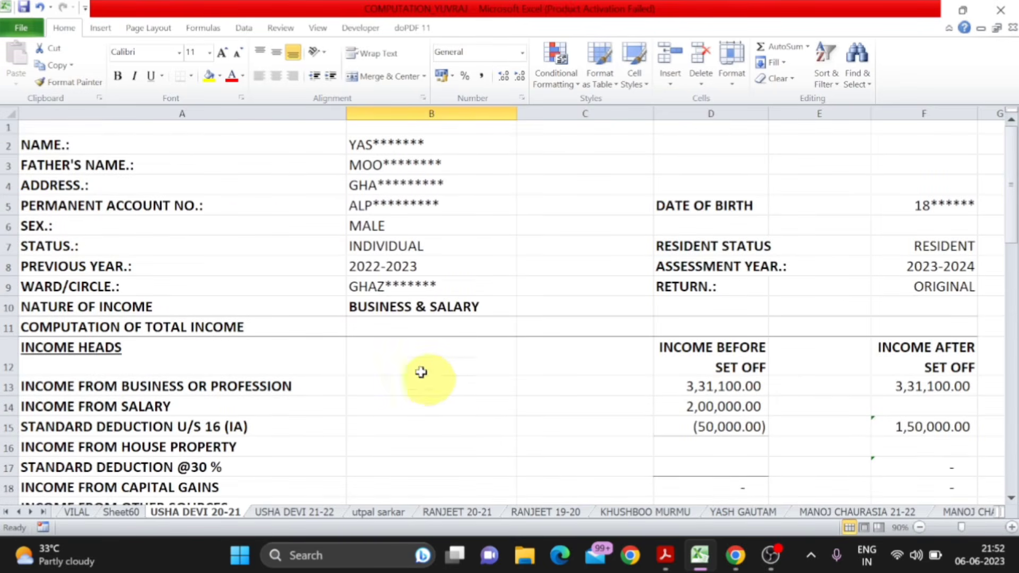
left_click_drag(136, 139, 851, 452)
scroll(853, 453, "down", 11)
scroll(853, 452, "down", 3)
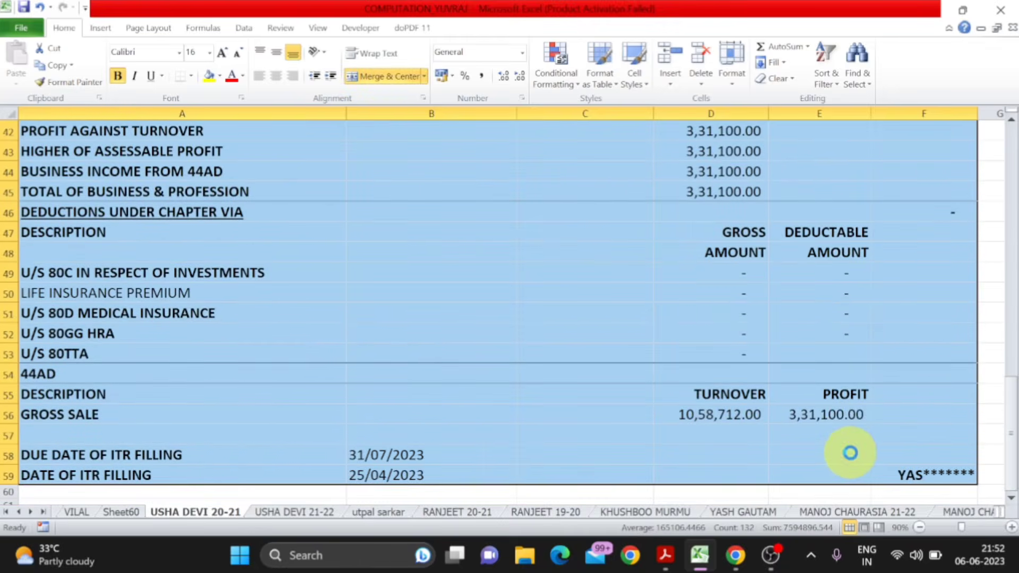
key("ctrl+p")
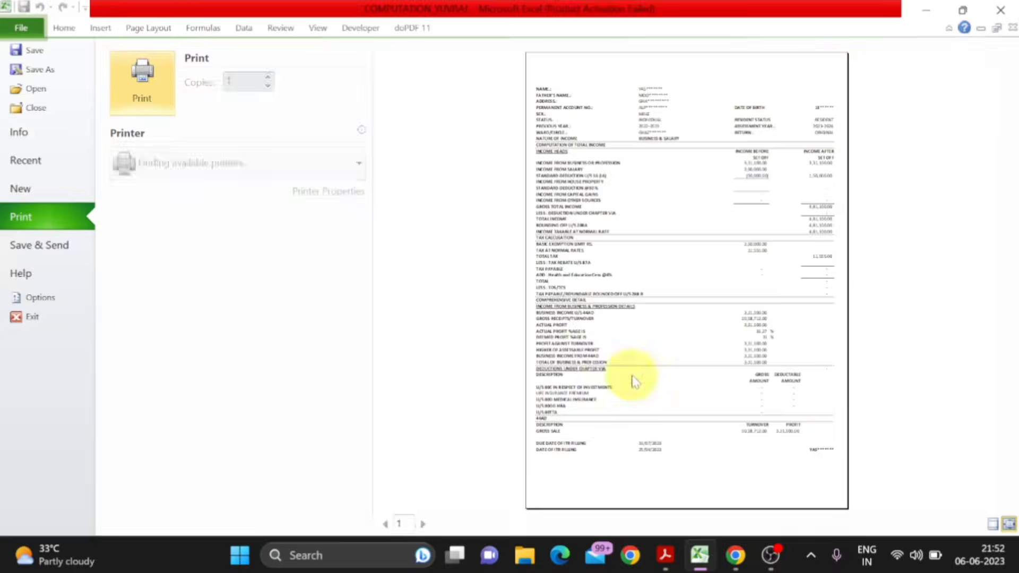
left_click(228, 170)
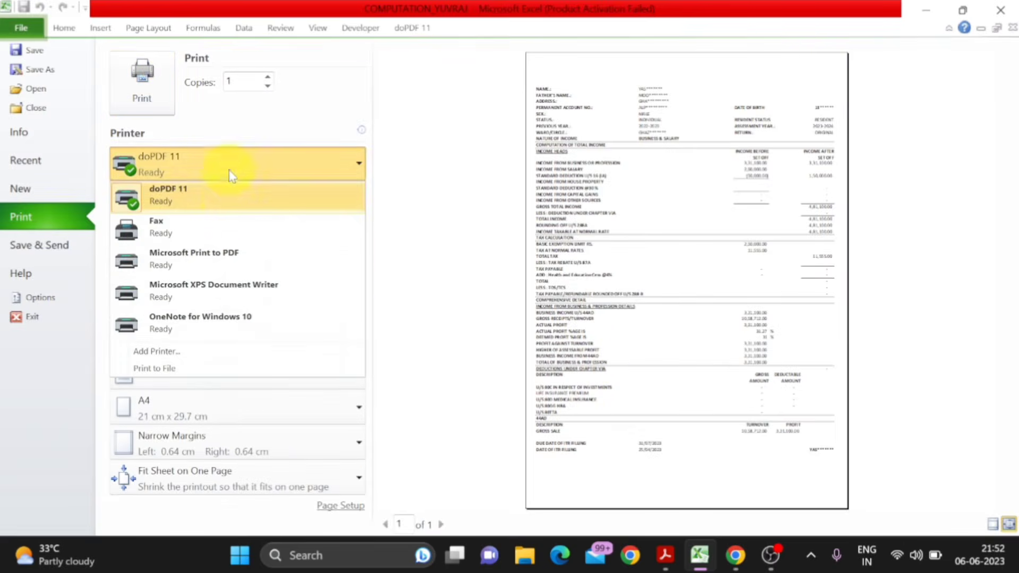
left_click(231, 204)
left_click(233, 242)
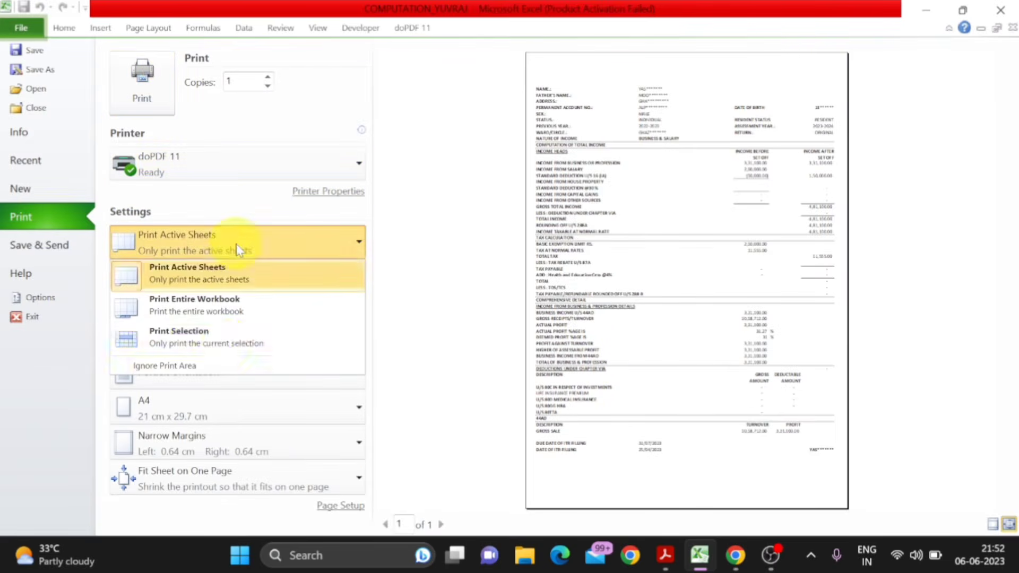
left_click(229, 342)
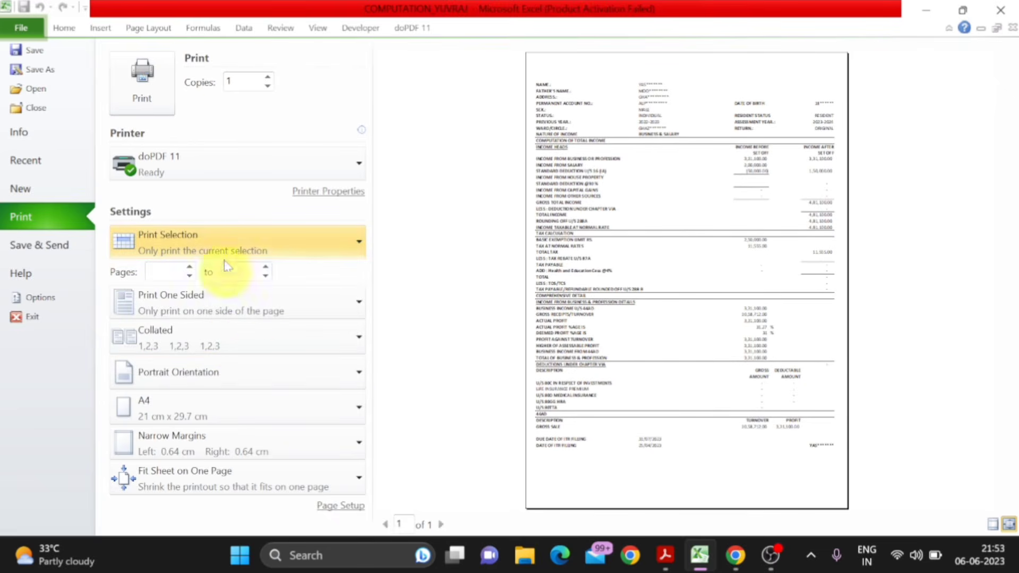
left_click(147, 91)
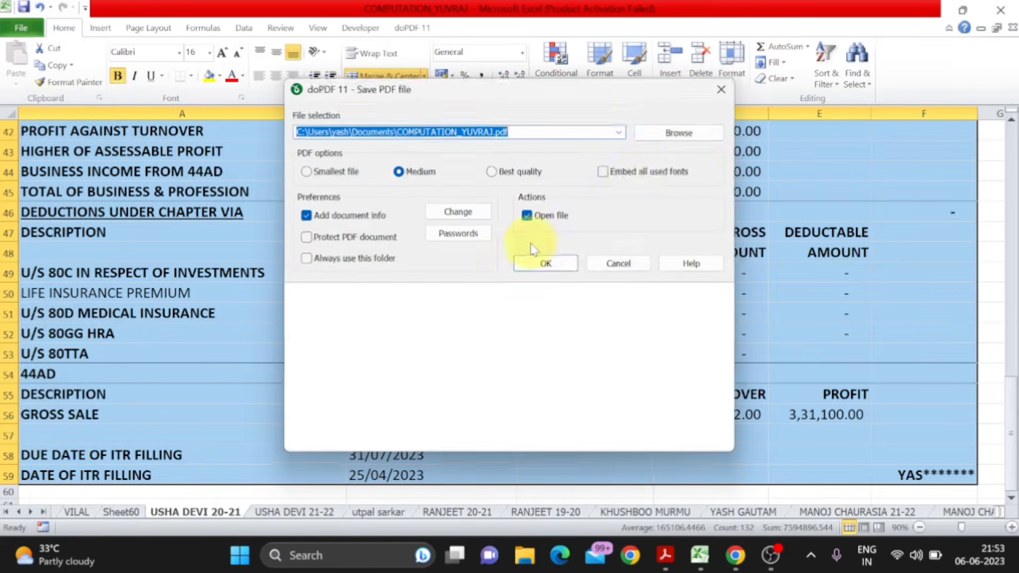
- Save the printed computation as a PDF named ITR COMPUTATION in the Desktop folder, keeping medium quality and opening the file
left_click(685, 133)
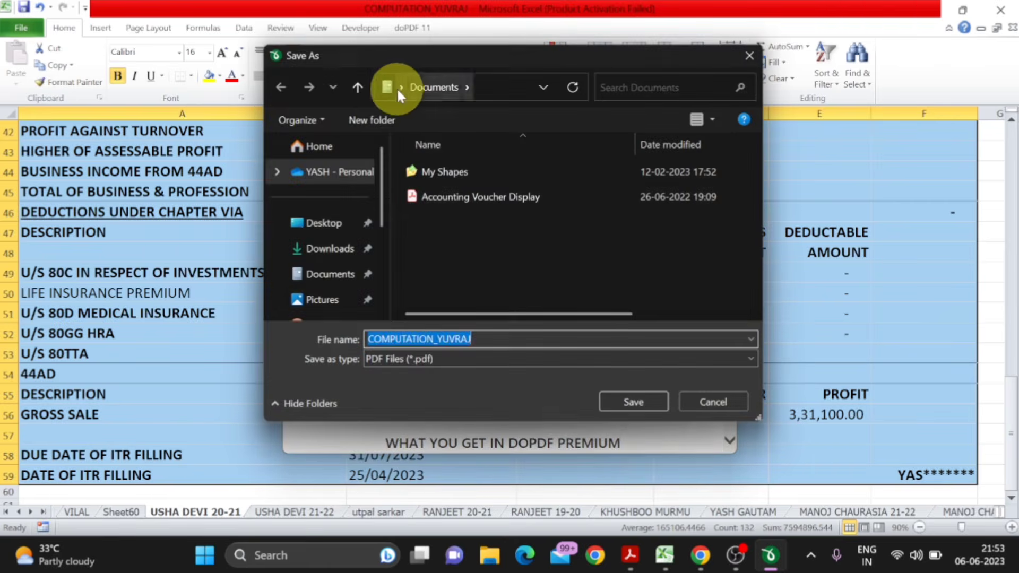
left_click(401, 87)
left_click(413, 116)
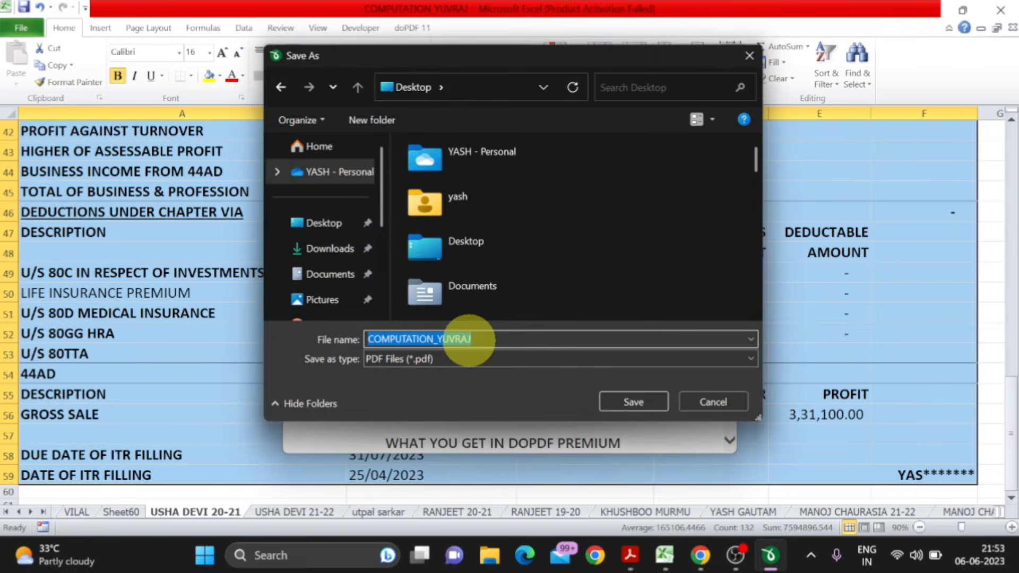
type("ITR ")
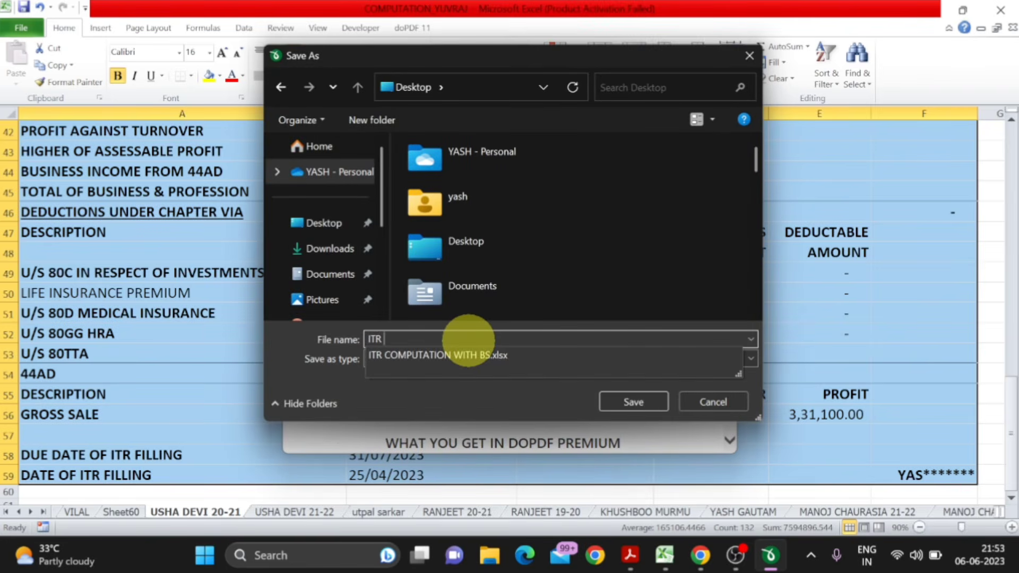
type("COMPUTATION")
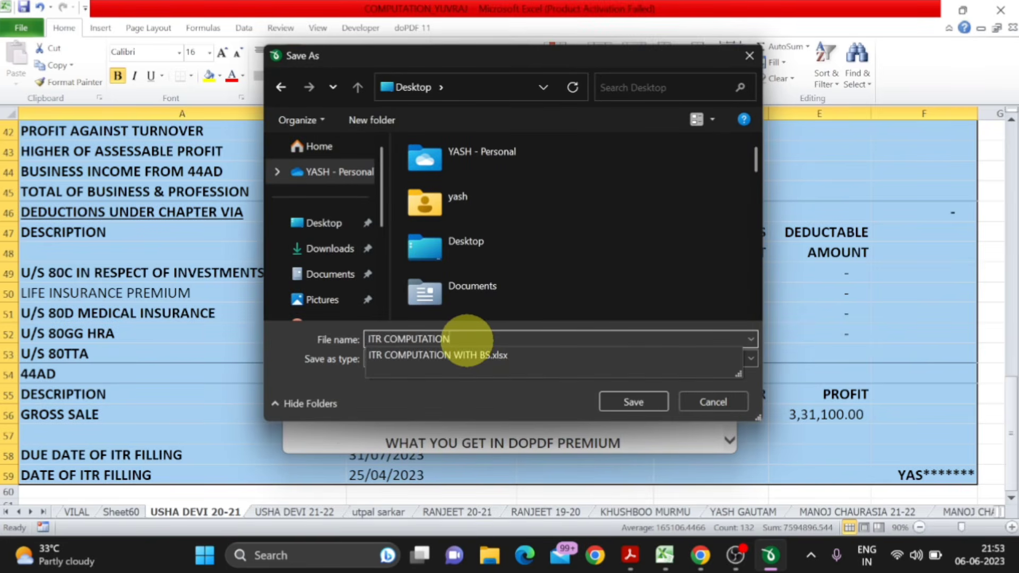
key("Return")
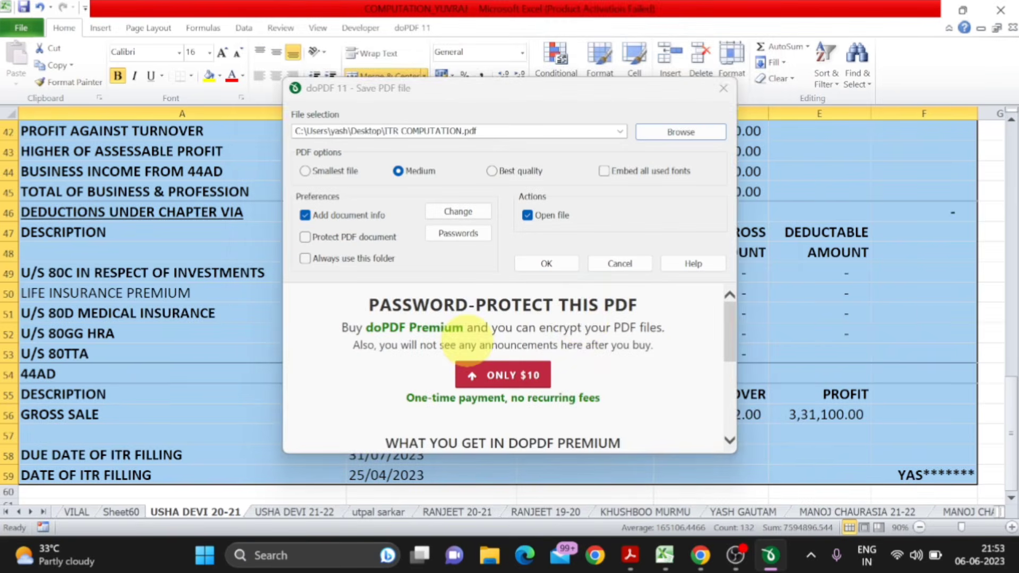
left_click(547, 265)
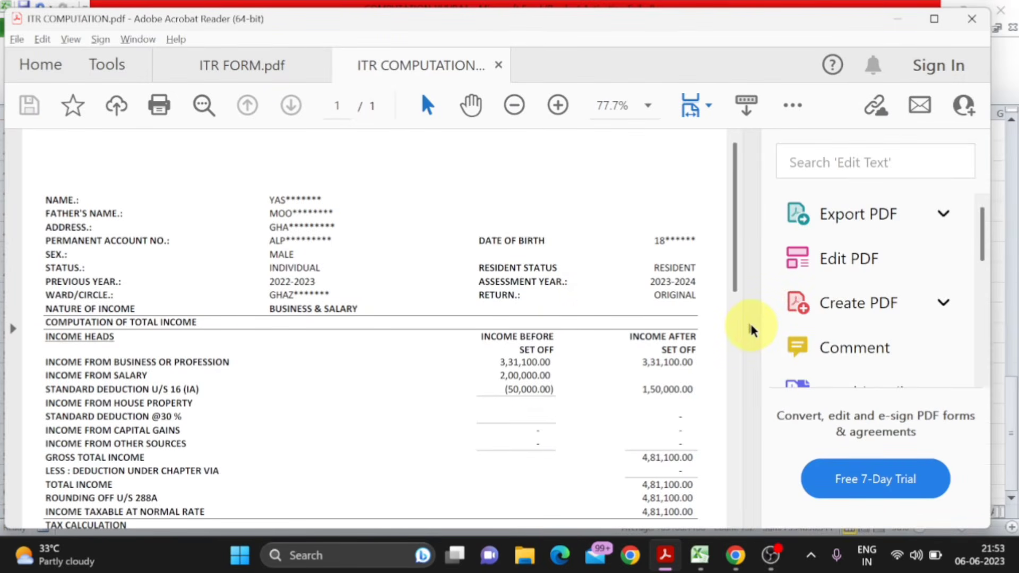
- Collapse the tools pane beside ITR COMPUTATION.pdf and review the exported income heads and tax calculation
left_click(750, 327)
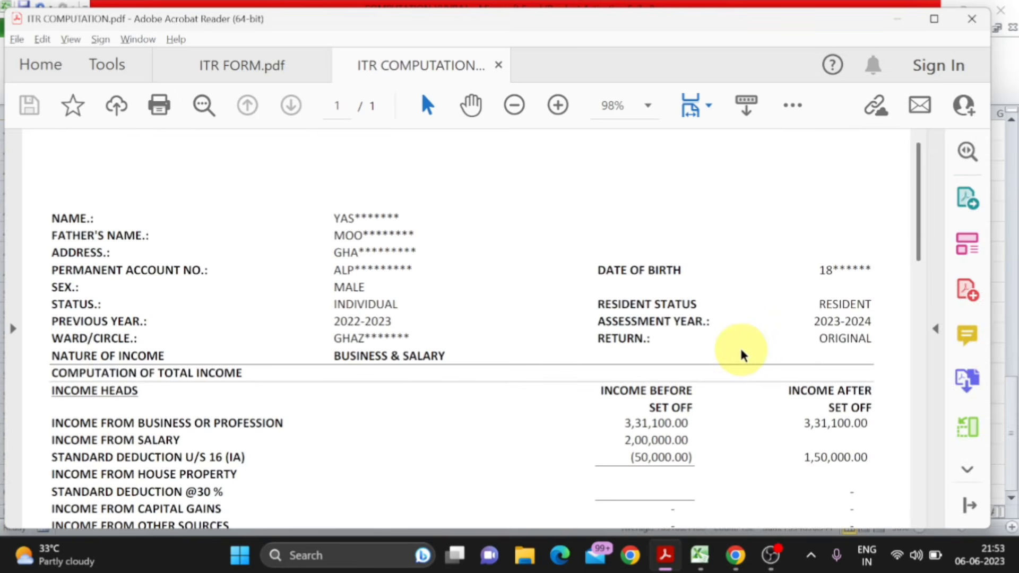
scroll(742, 353, "down", 3)
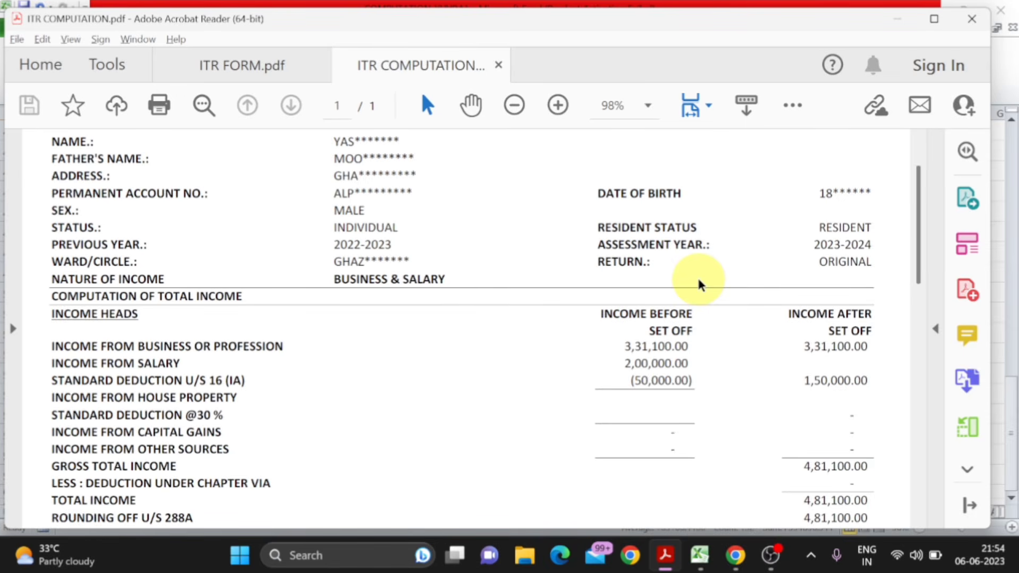
scroll(696, 275, "down", 6)
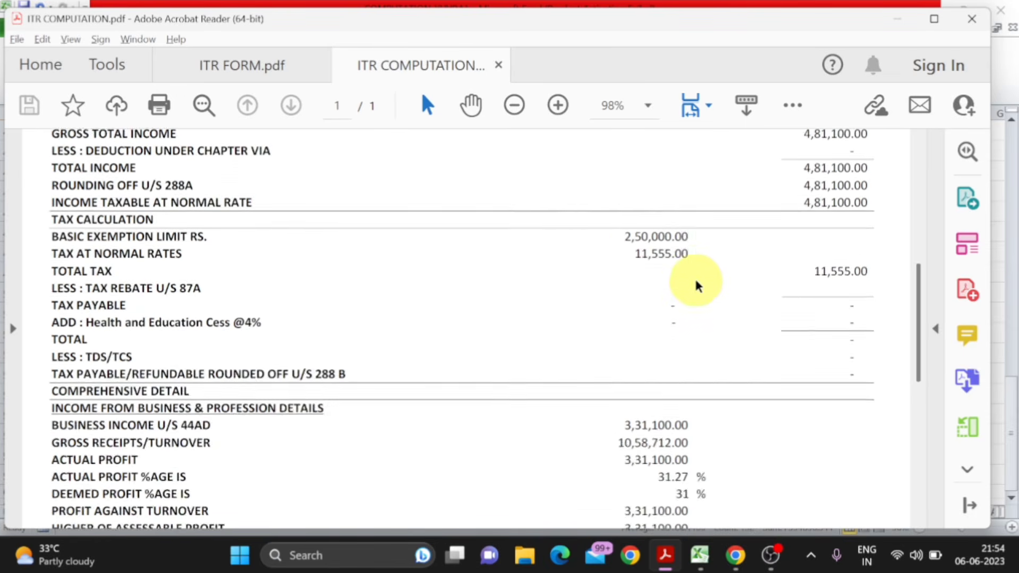
scroll(695, 285, "up", 5)
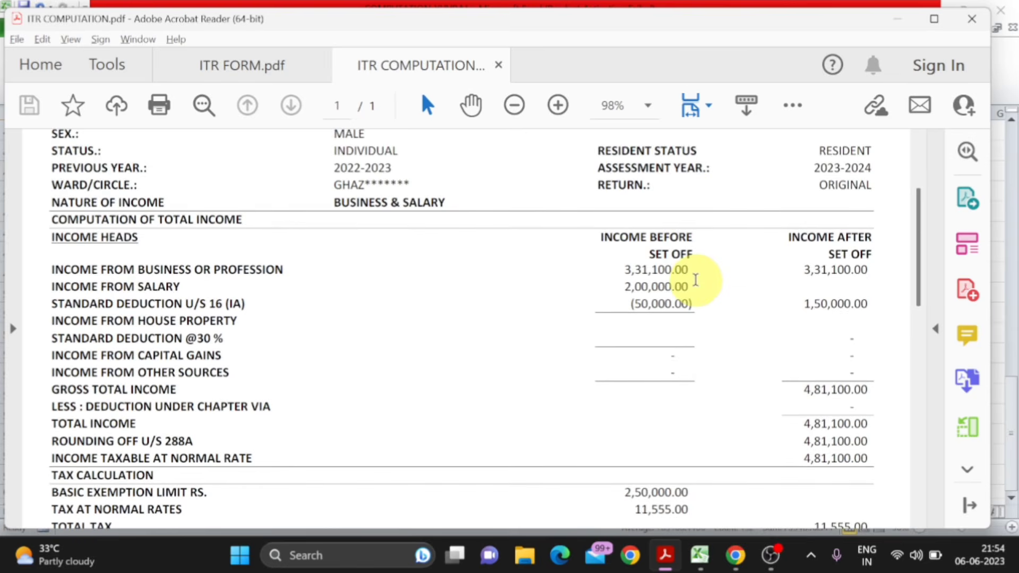